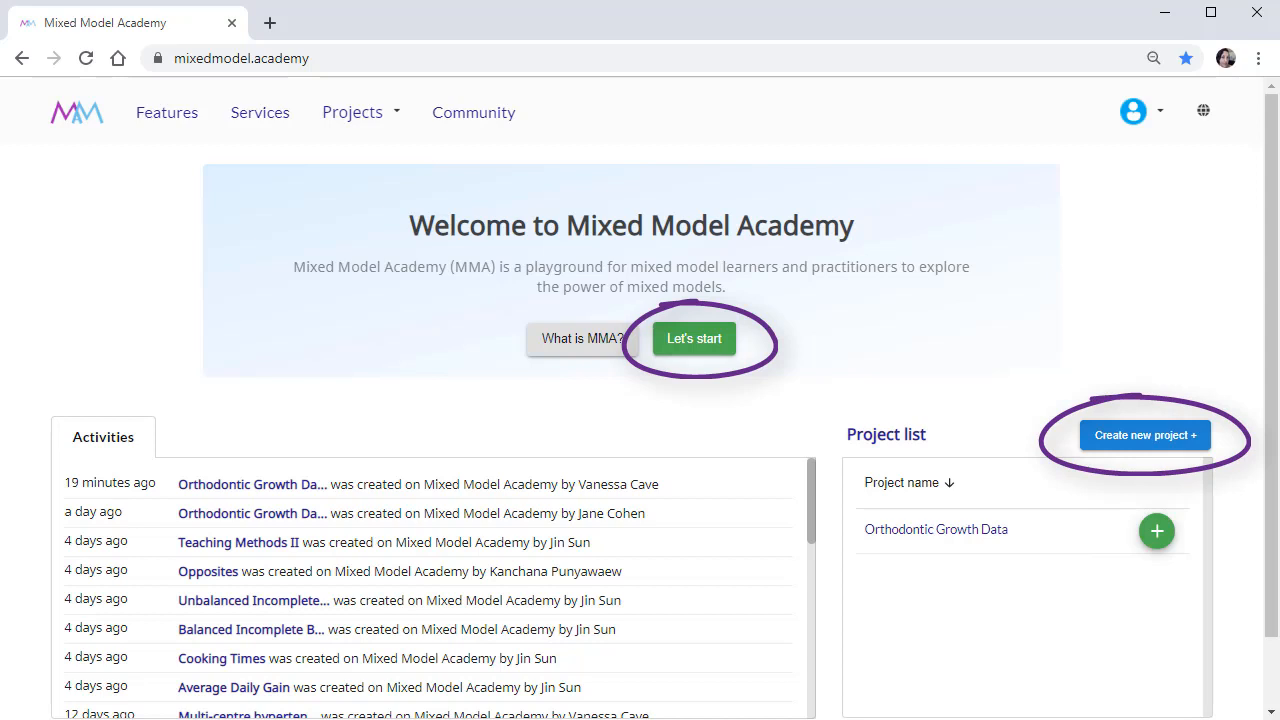
Open the list of own projects and start creating a new project.
left_click(409, 112)
left_click(409, 190)
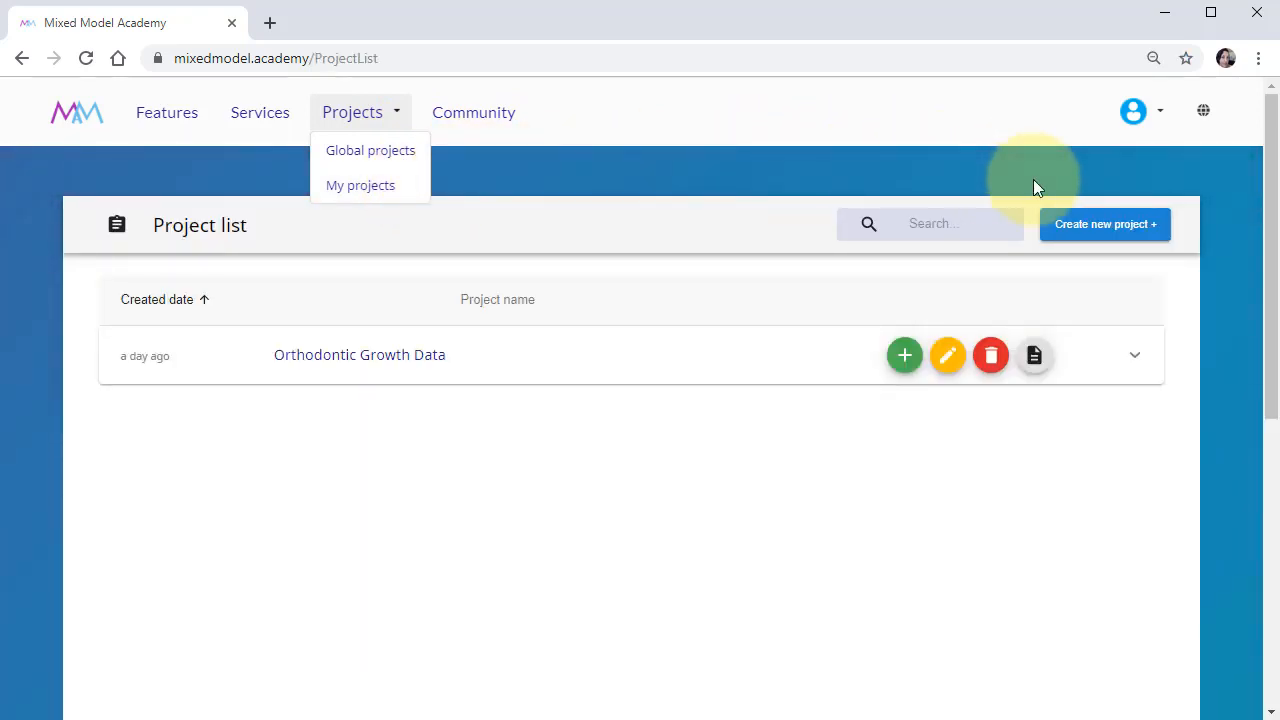
left_click(1107, 230)
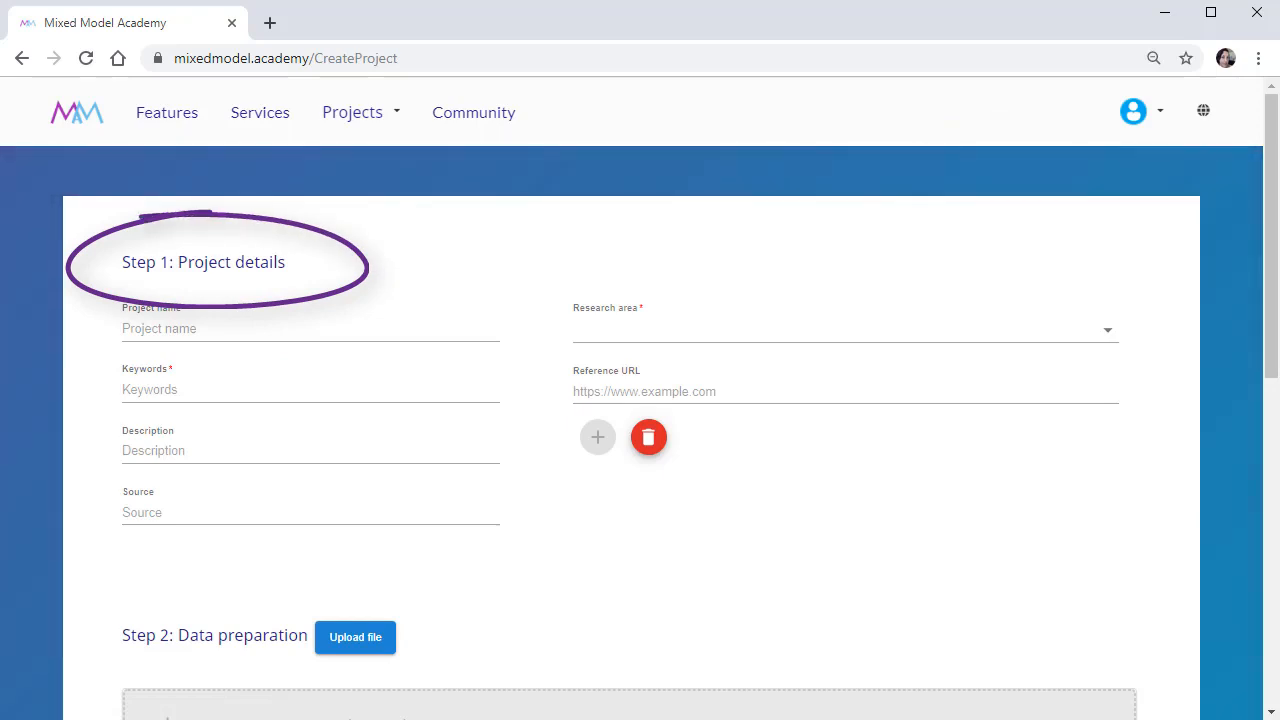
scroll(1268, 308, "down", 4)
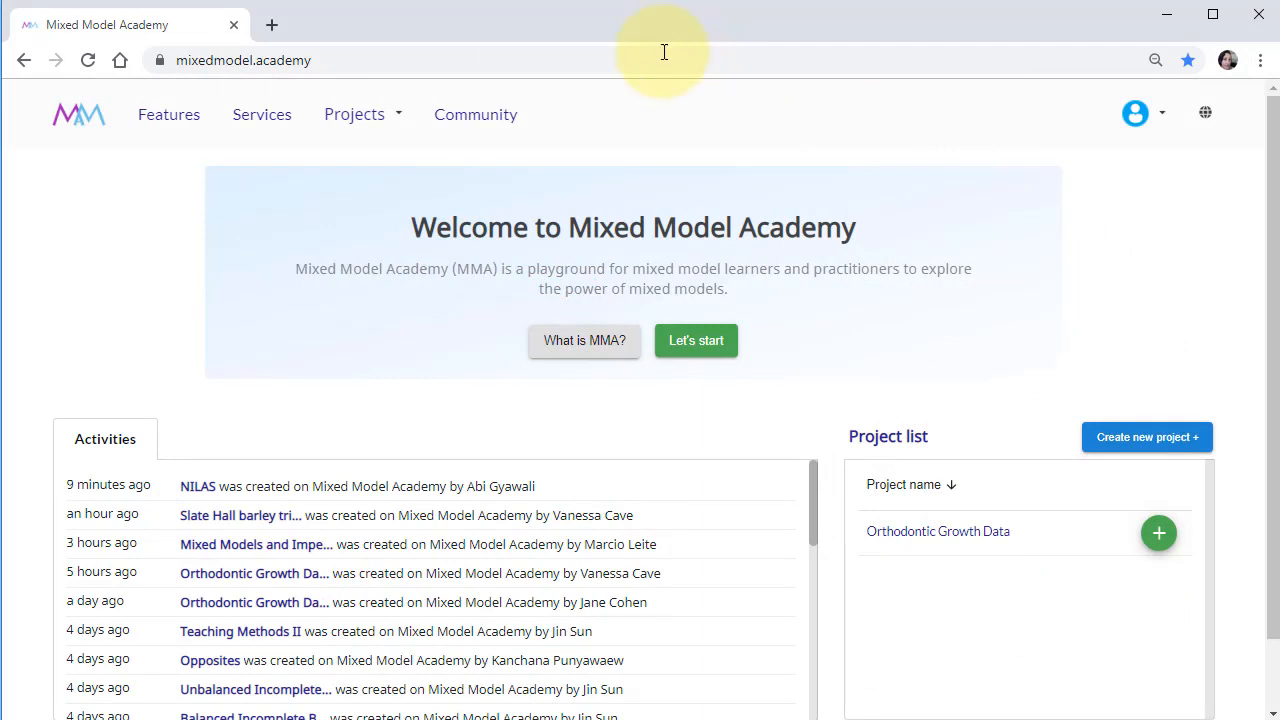
Search the global projects by name for "multi-centre hypertension trial" and open the overview of the matching project.
left_click(396, 118)
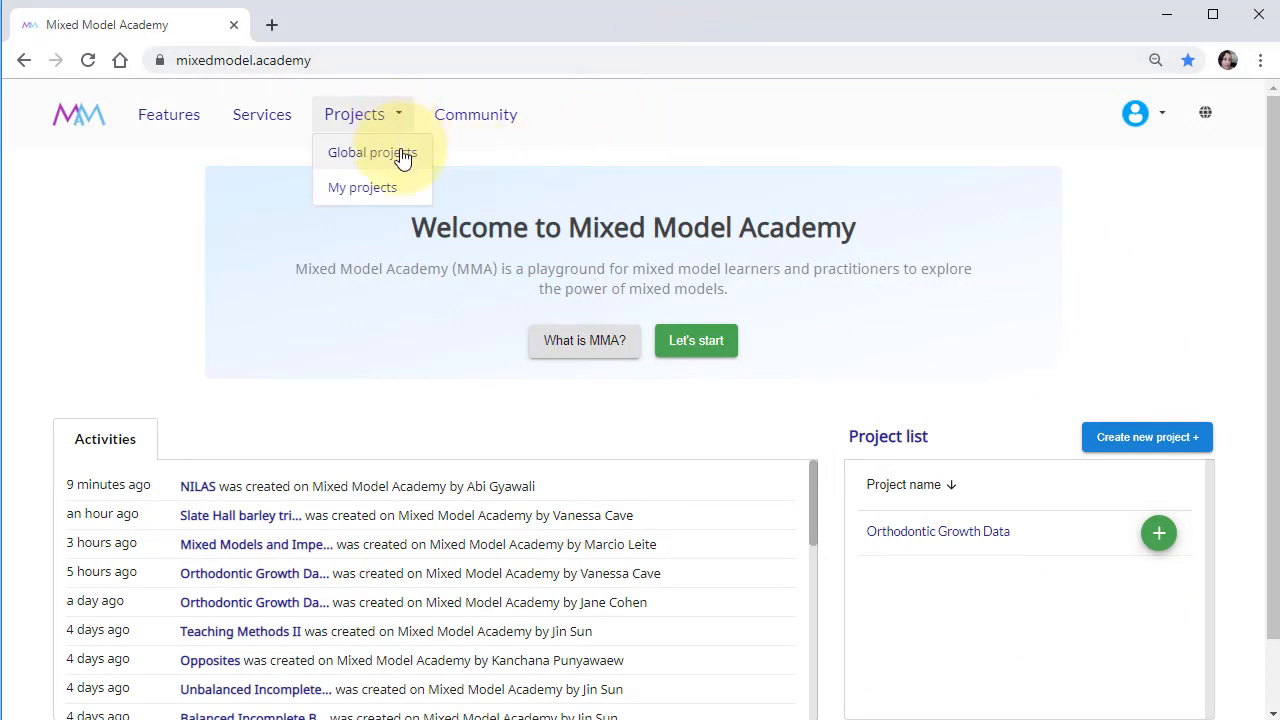
left_click(401, 157)
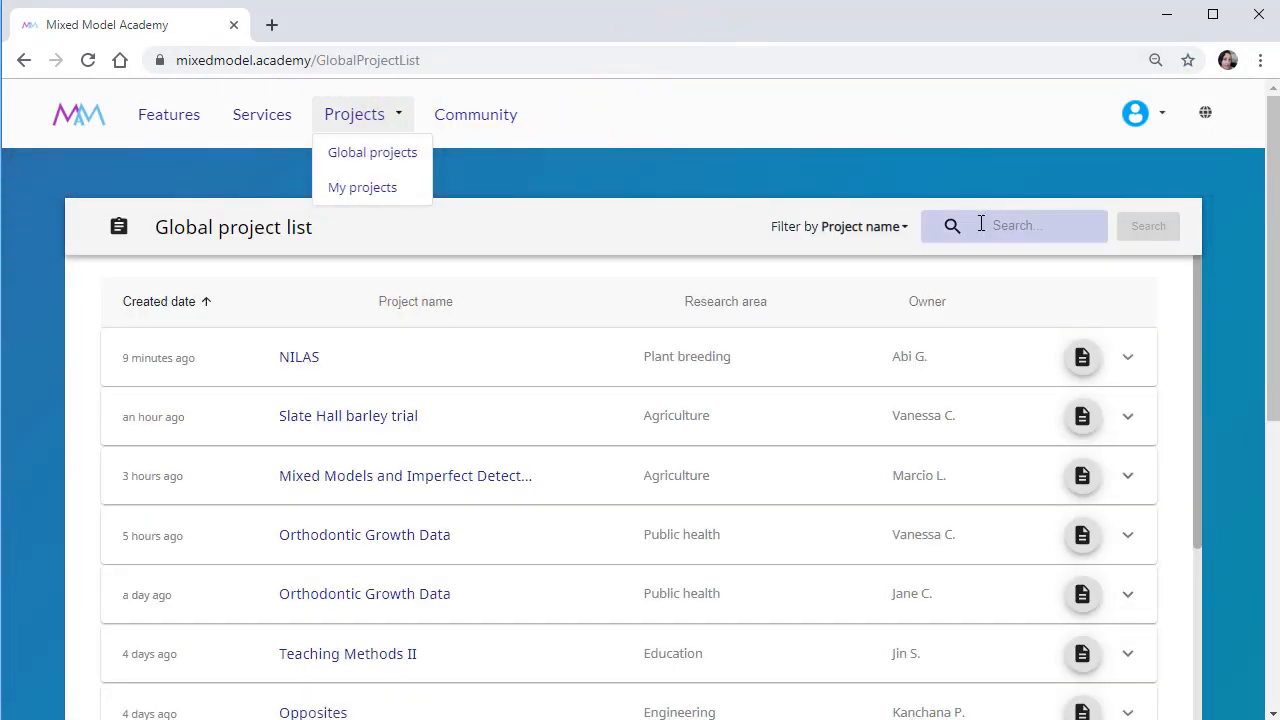
left_click(981, 224)
type("multi-centre")
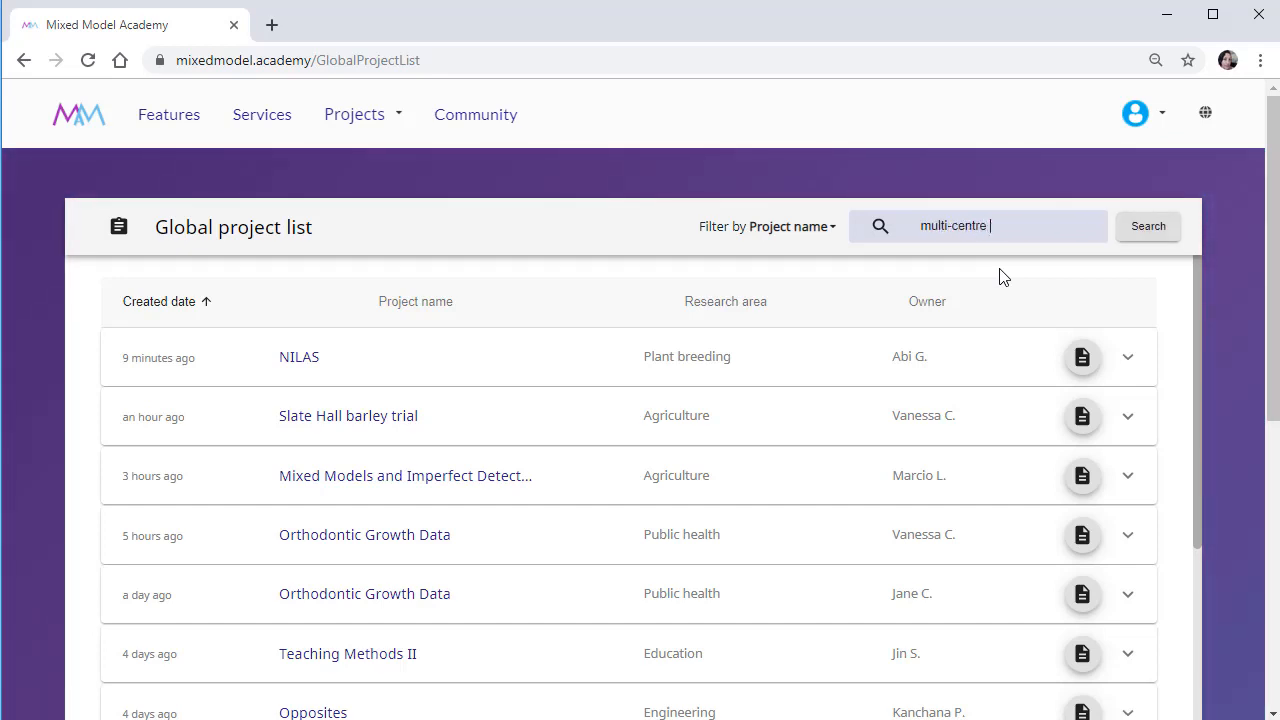
type(" hypertension trial")
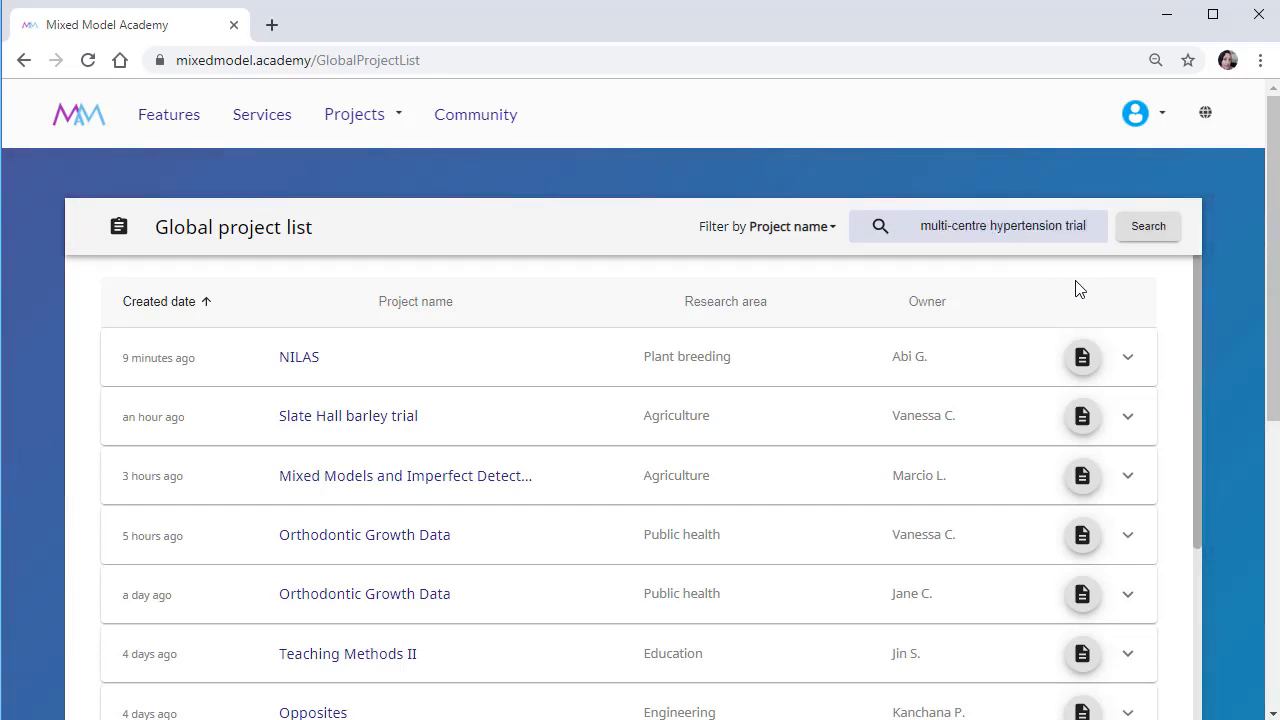
left_click(1135, 230)
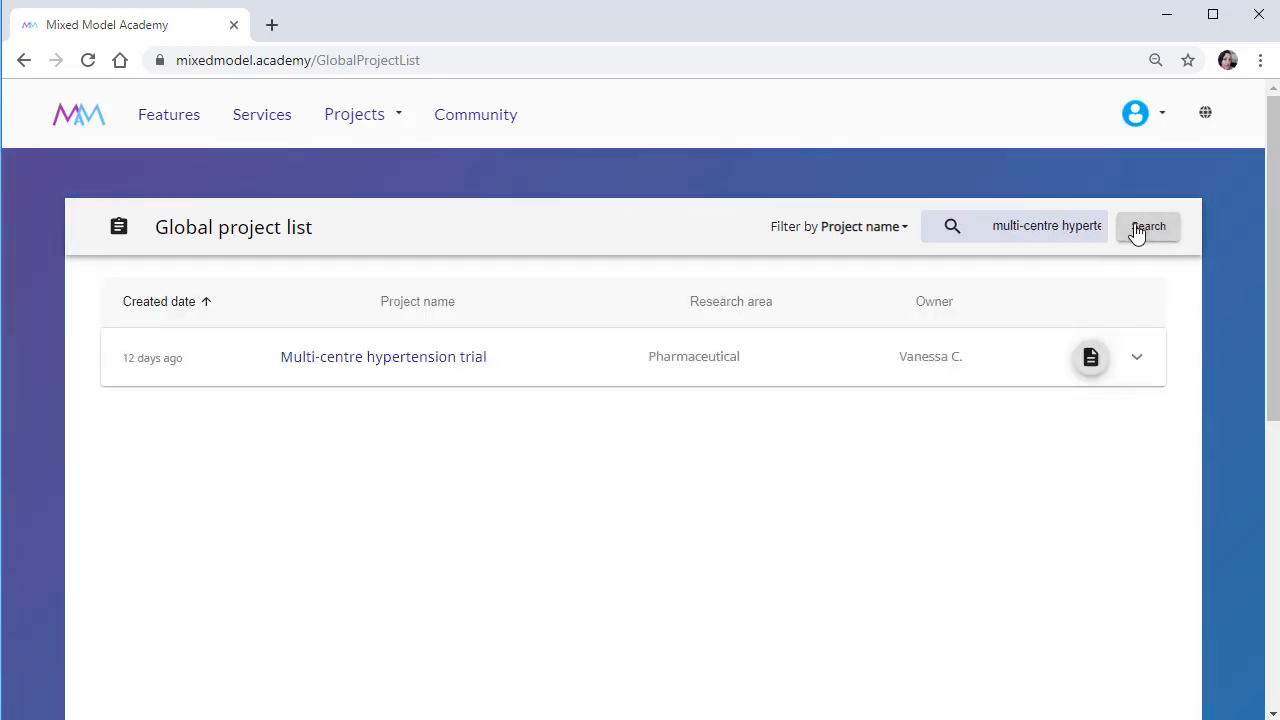
left_click(1089, 368)
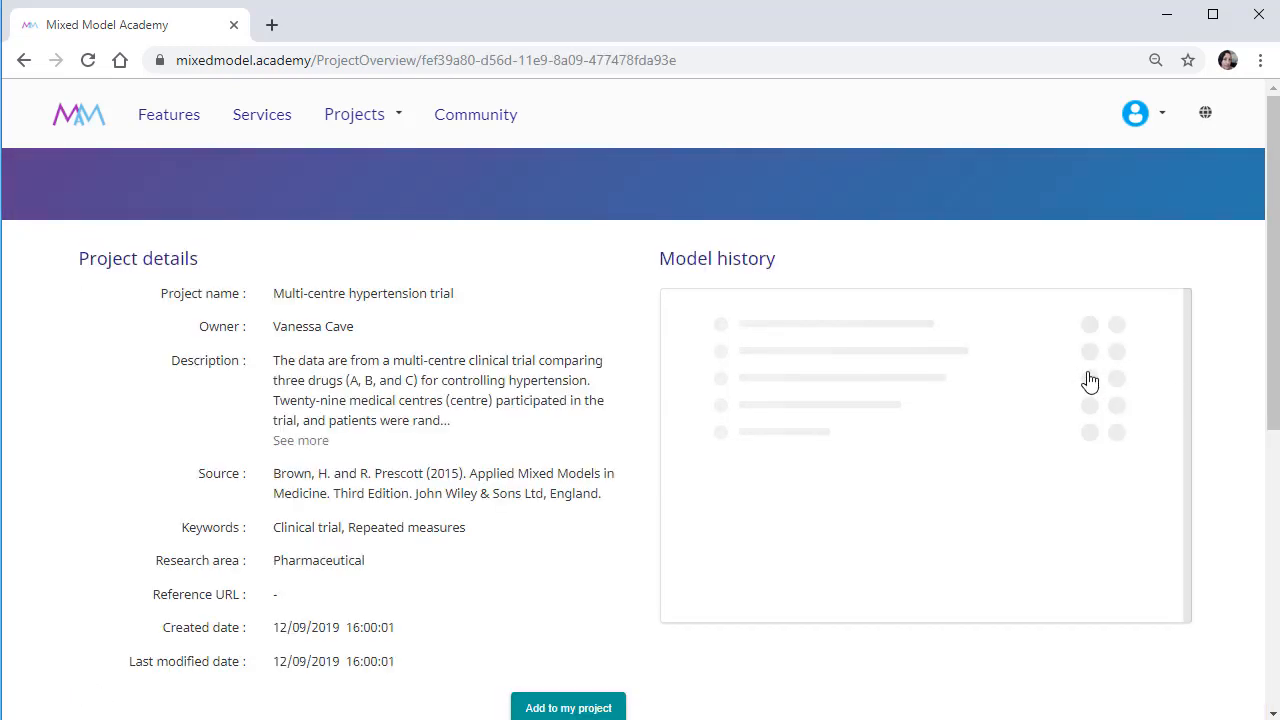
left_click_drag(1268, 277, 1266, 509)
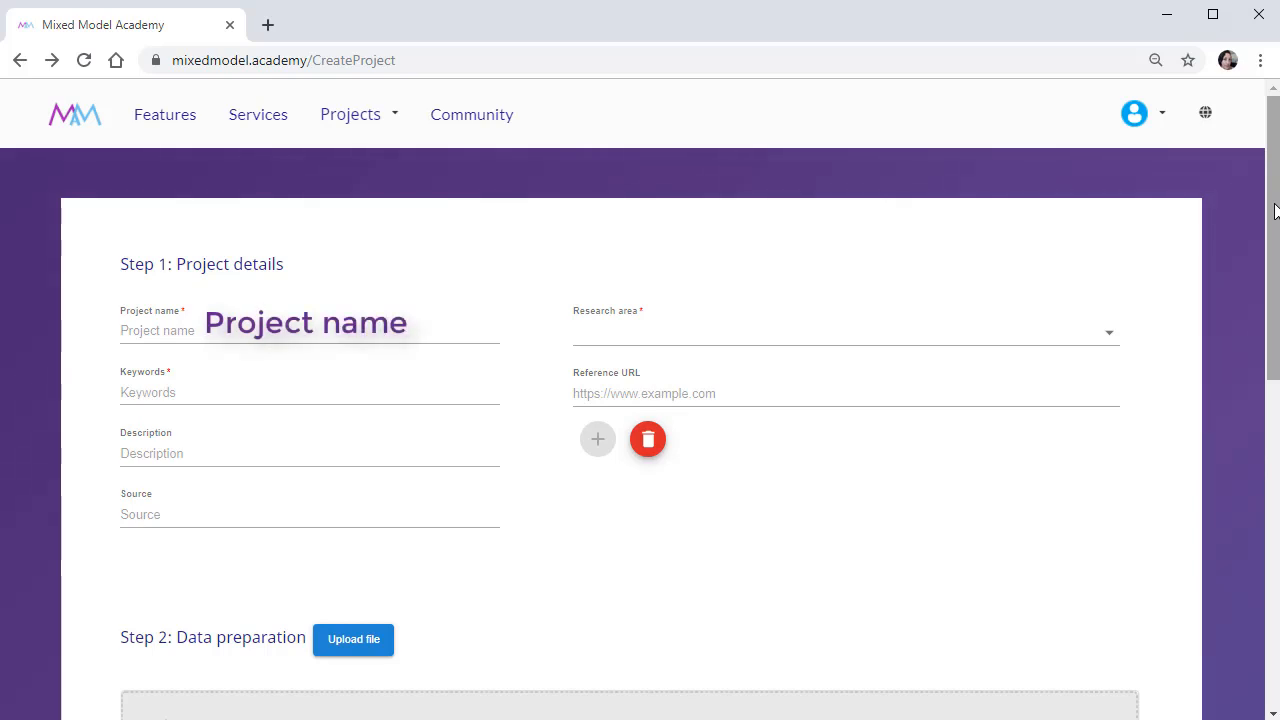
left_click(1107, 335)
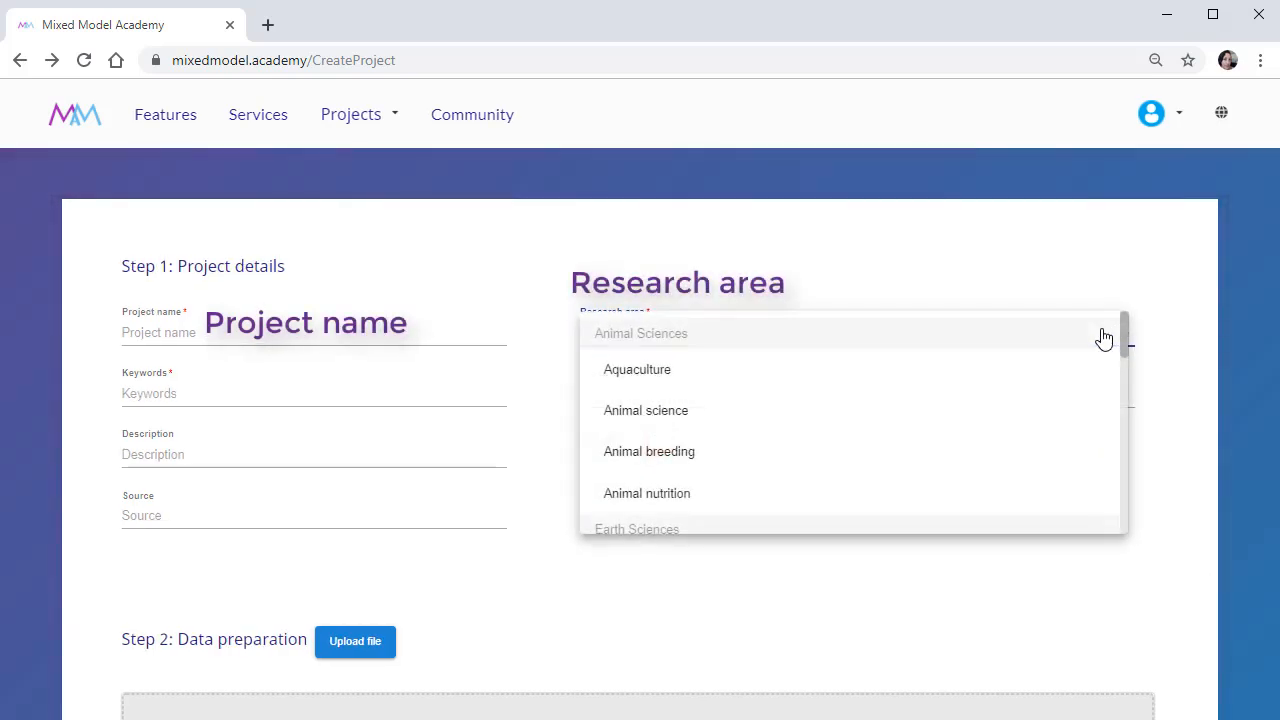
key("Escape")
left_click(1085, 445)
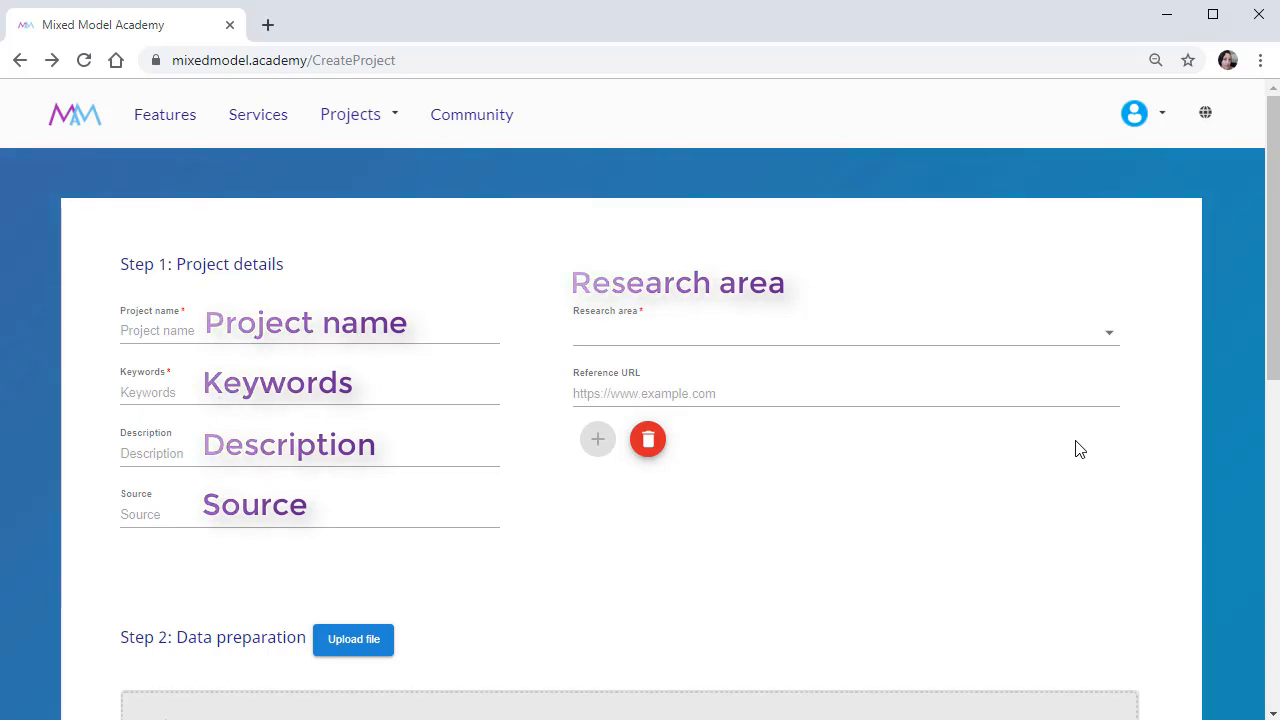
Name the new project "Multi-centre hypertension trial" and set its research area to Pharmaceutical.
left_click(177, 330)
type("M")
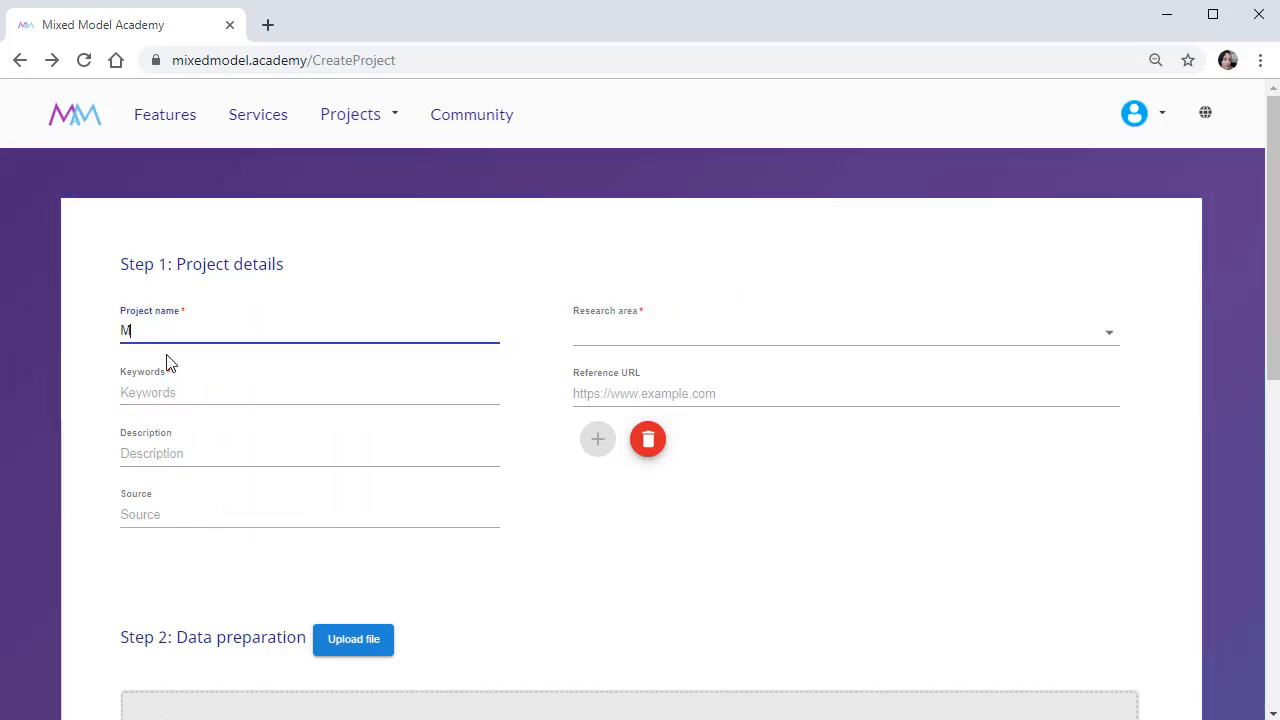
type("ulti-centre hypertension trial")
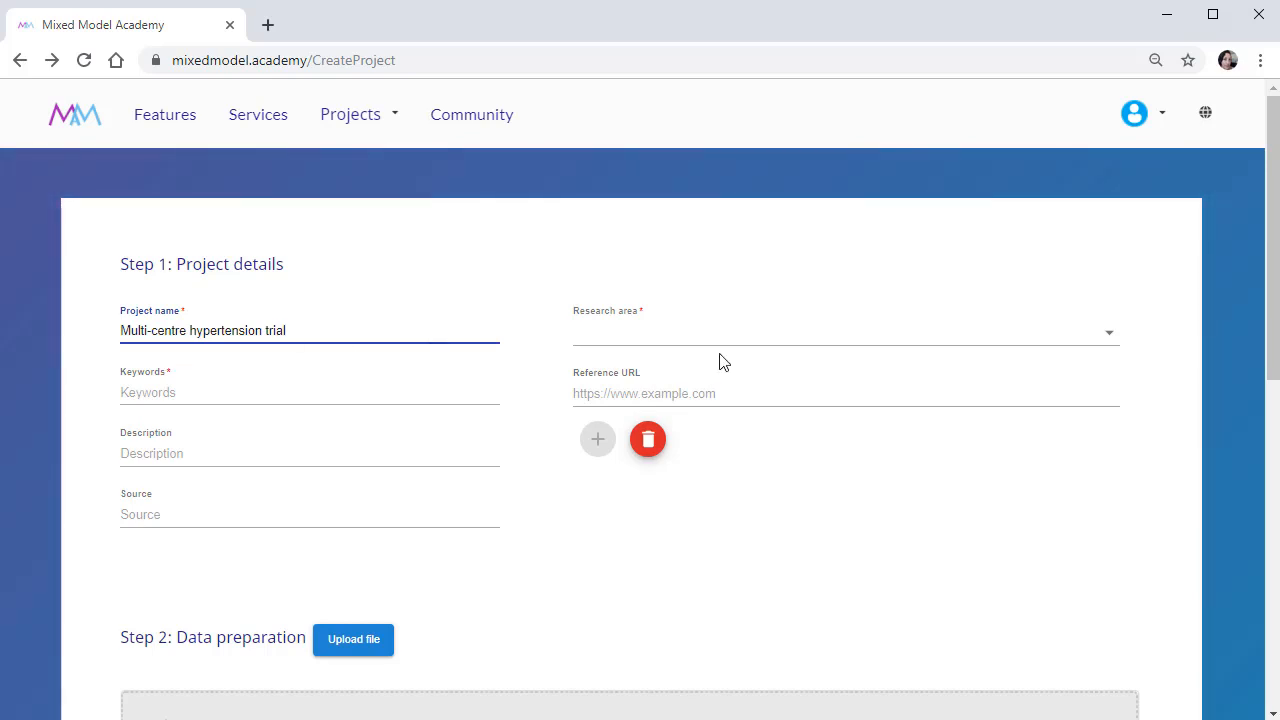
left_click(983, 340)
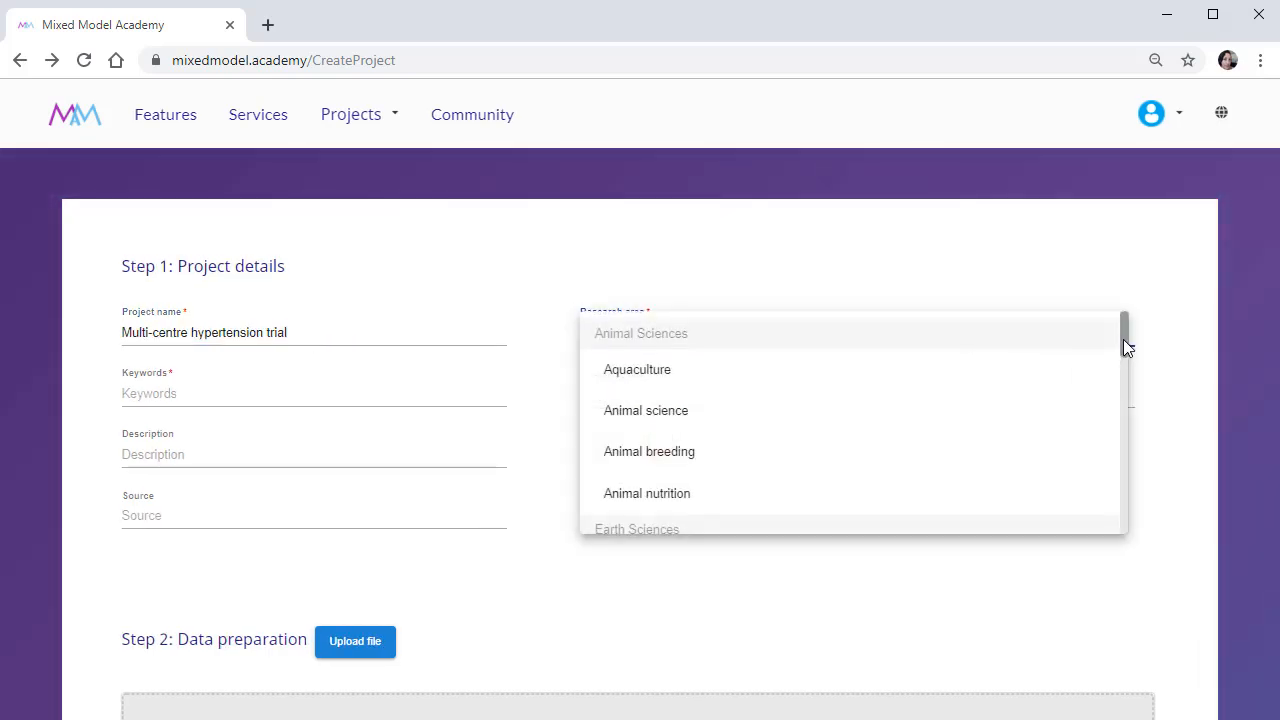
left_click_drag(1123, 339, 1140, 437)
left_click(757, 457)
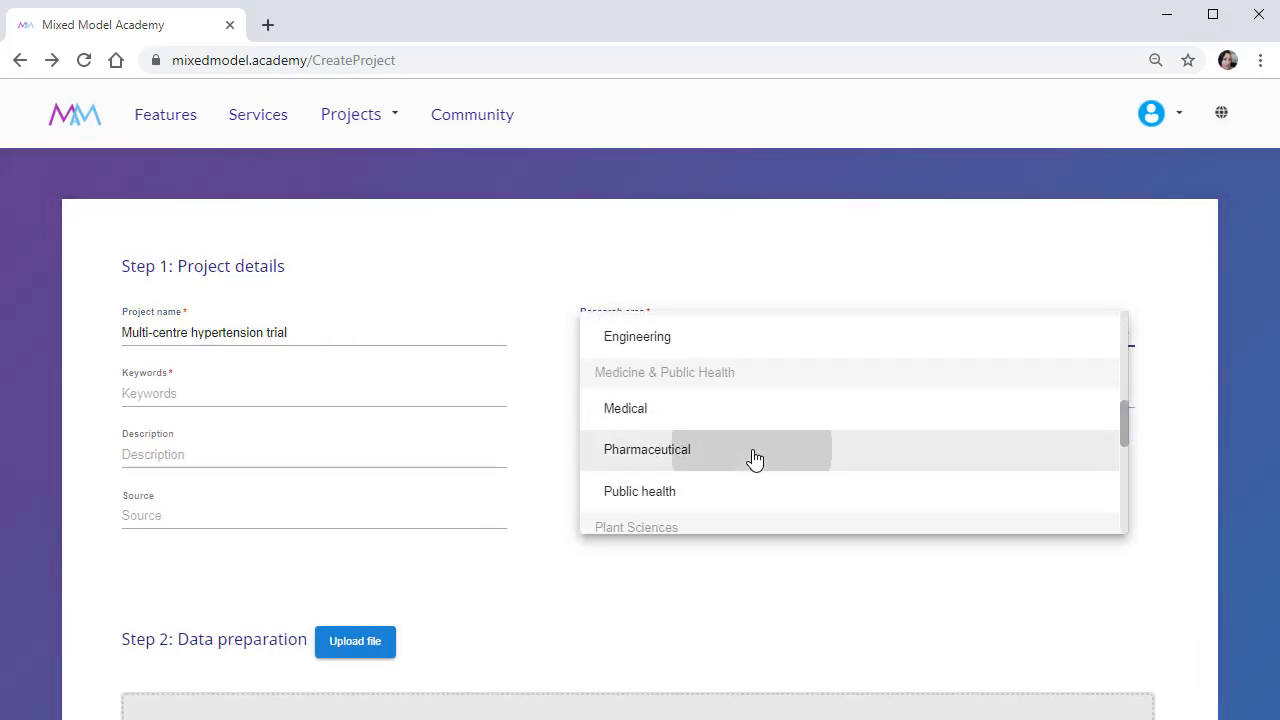
Enter "clinical trial, repeated measures" as the project's keywords.
left_click(300, 393)
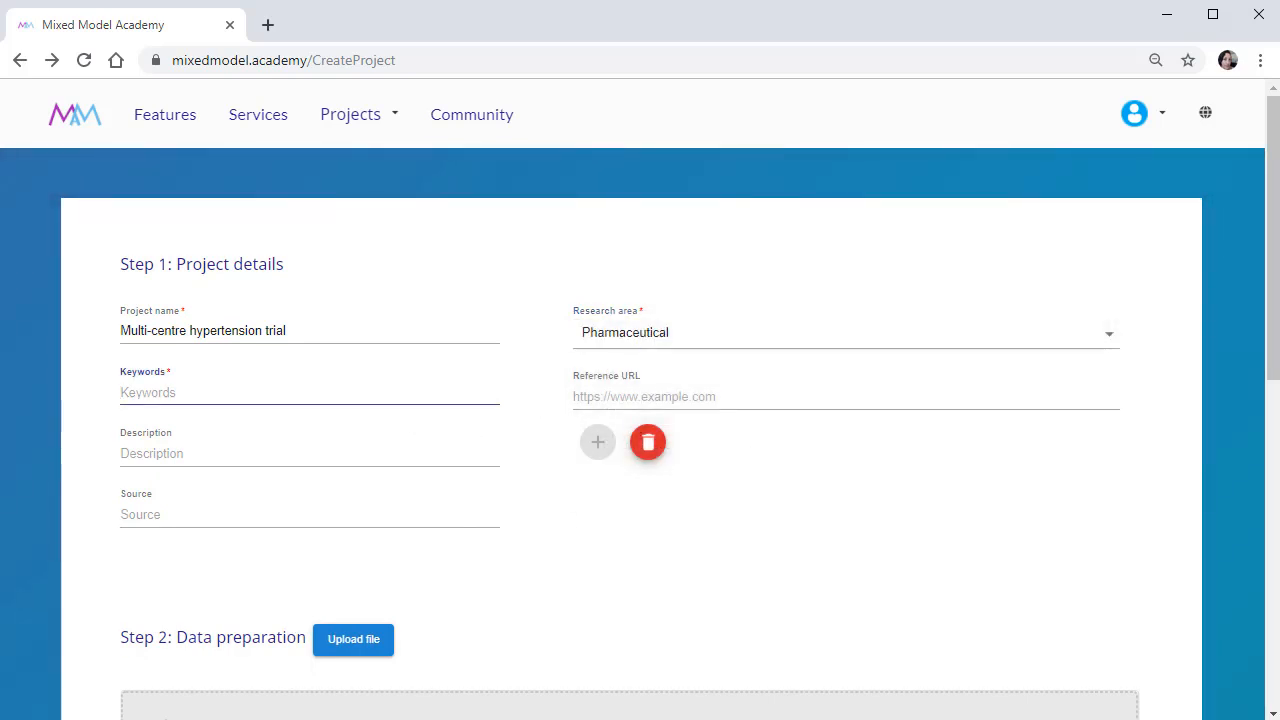
type("clinical ")
type("trial")
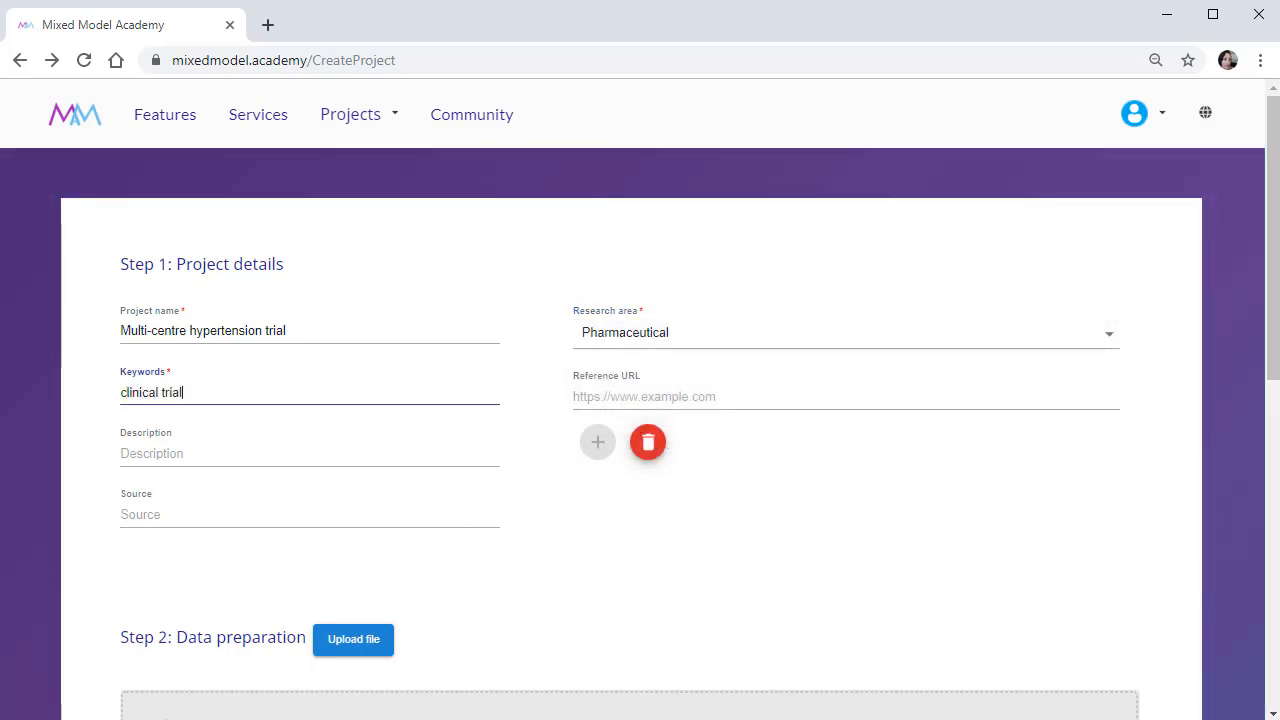
type(", repeated measures")
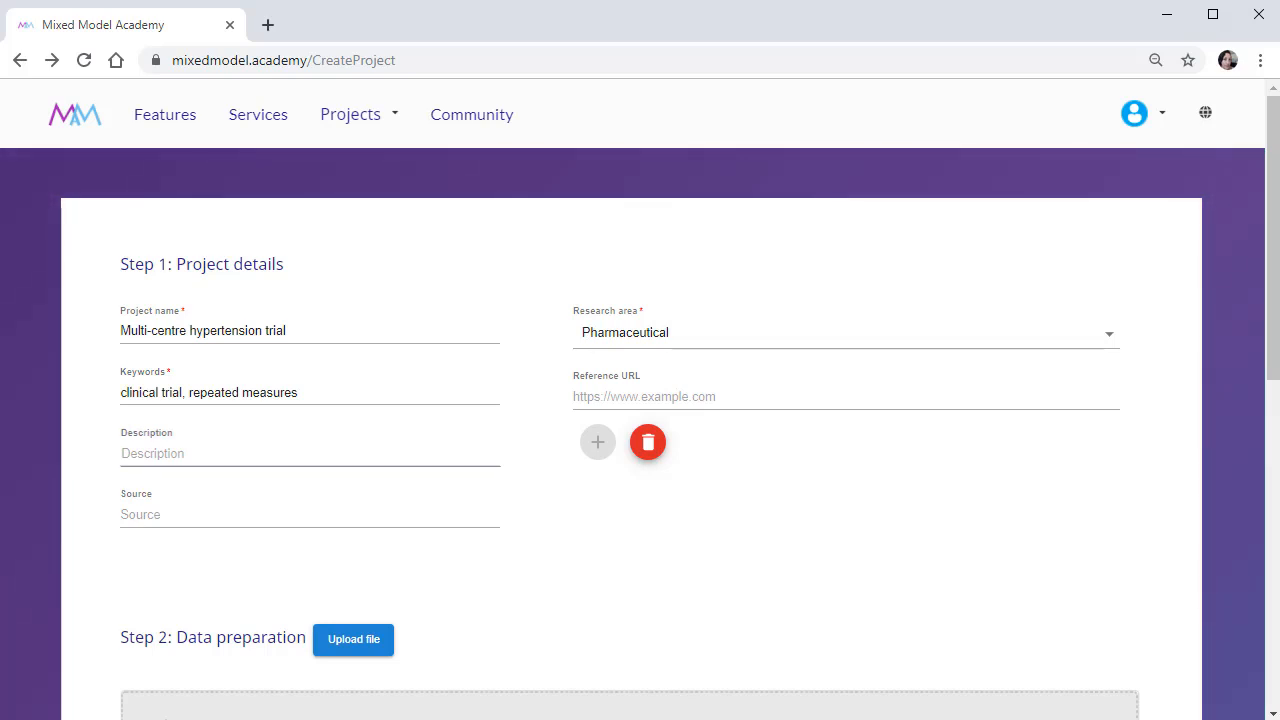
Paste in the description of the three-drug hypertension trial and the source citation for Applied Mixed Models in Medicine, Third Edition.
left_click(200, 454)
type("The data are from a multi-centre clinical trial comparing three drugs (A, B, and C) for controlling hypertension. Twenty-nine medical centres (centre) participated in the trial, and patients were randomised to the drug treatment (treat) in order of entry. Diastolic blood pressure (dbp) was recorded for each patient at two pre-treatment visits and four post-treatment visits. The average diastolic blood pressure from the 2 pre-treatment visits is used as the baseline covariate (dbp1).")
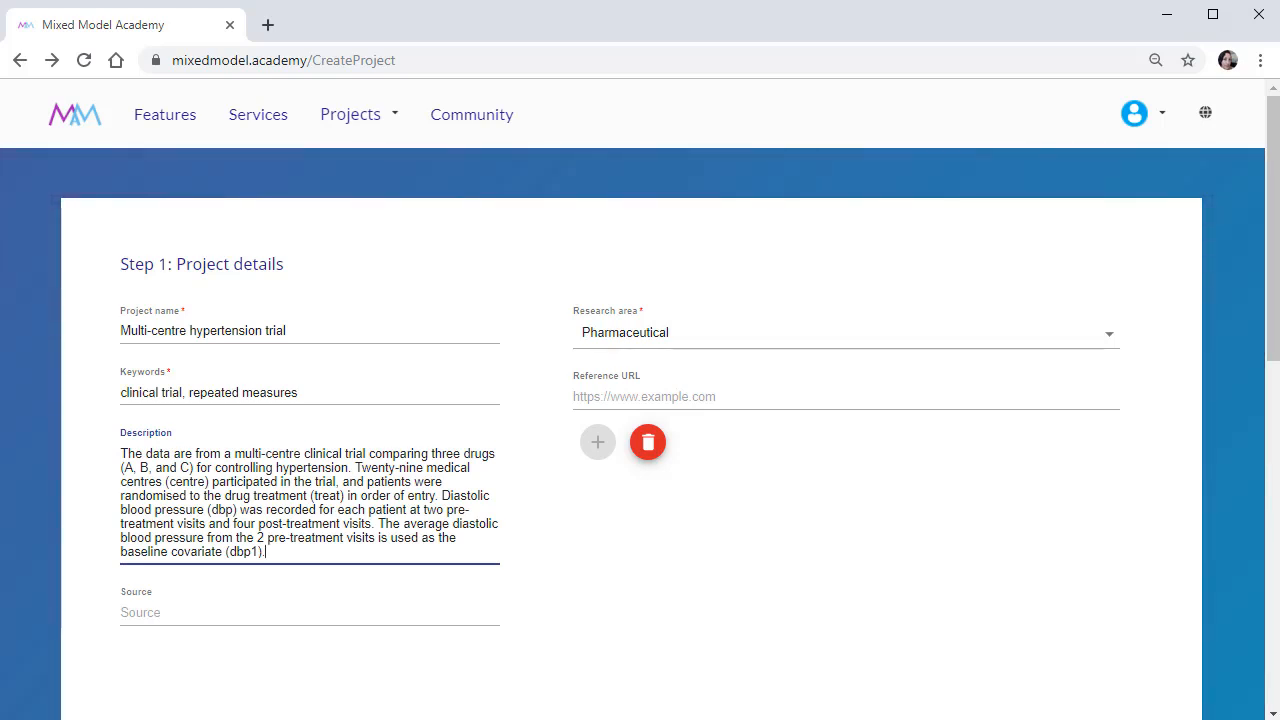
key("alt+Tab")
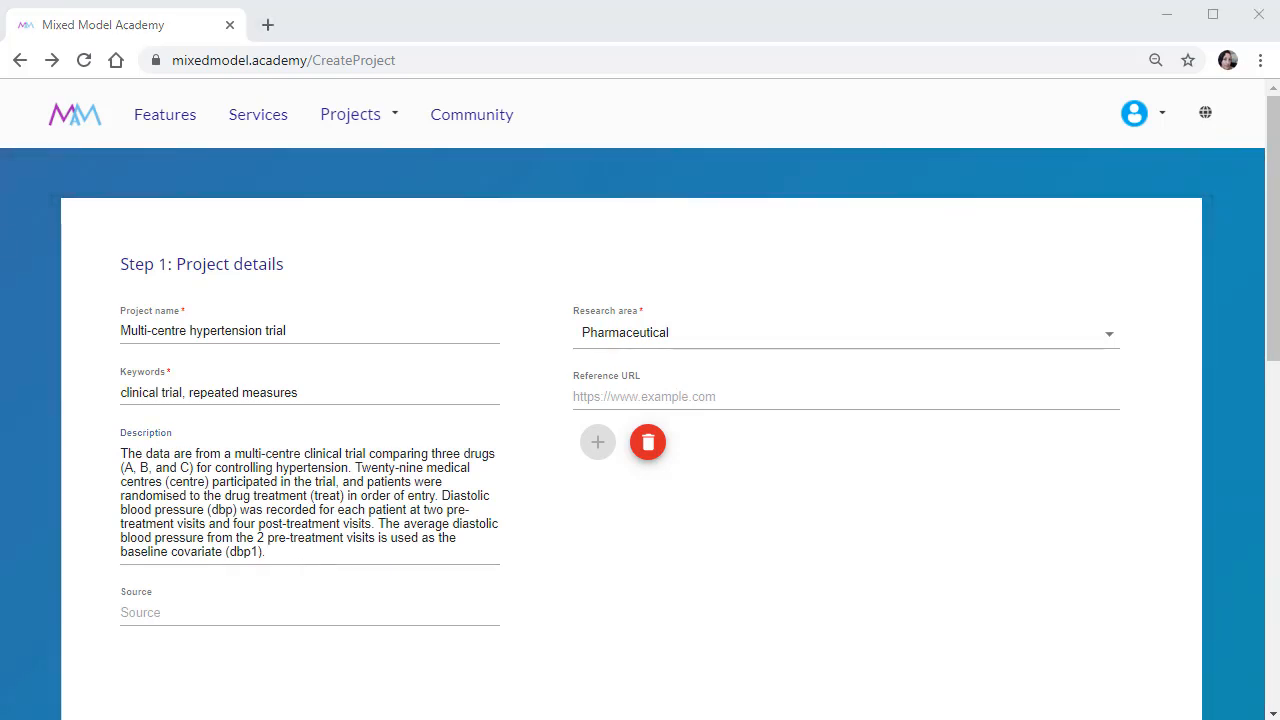
left_click(200, 612)
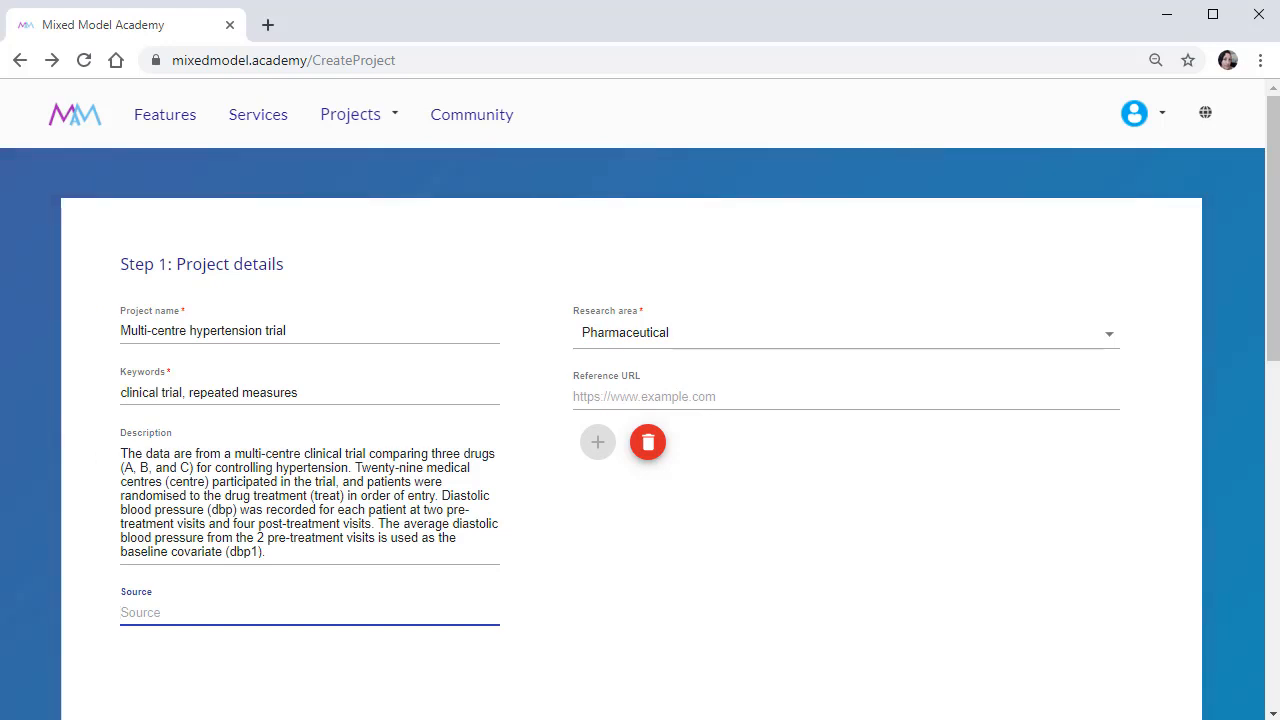
type("Brown, H. and R. Prescott (2015). Applied Mixed Models in Medicine. Third Edition. John Wiley & Sons Ltd, England.")
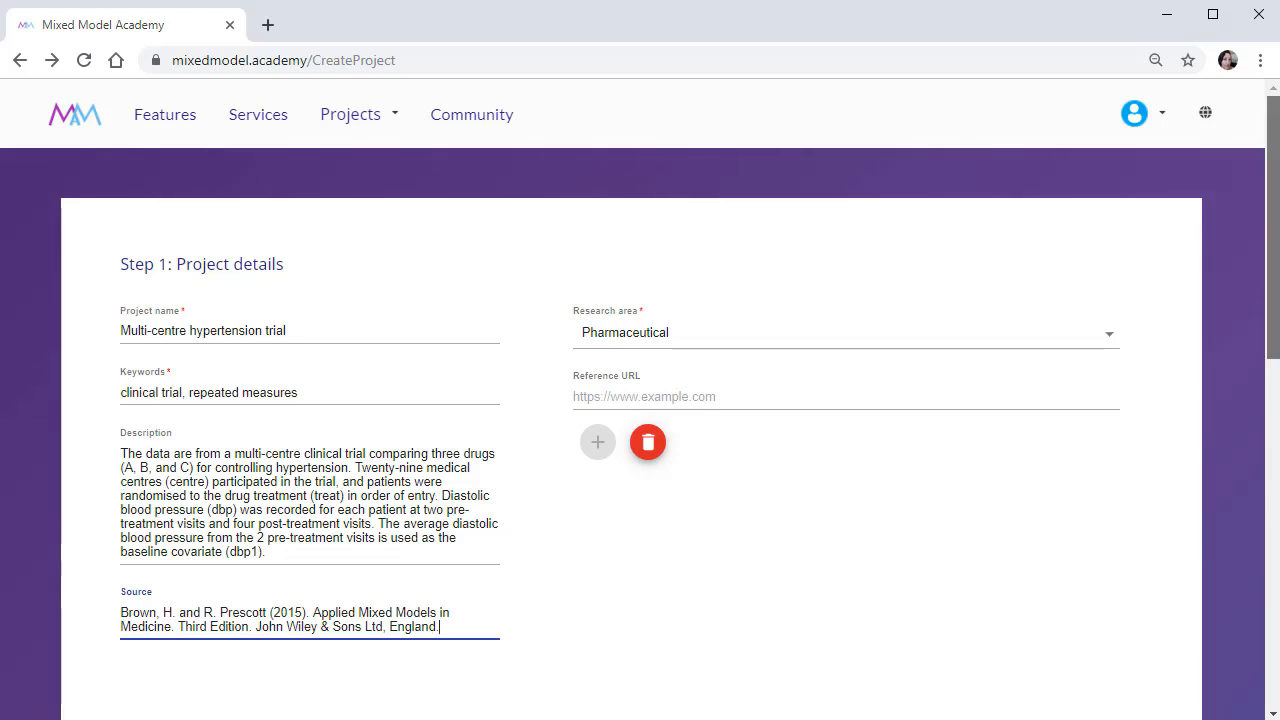
Add the Hypertension data file to the data preparation area and preview its rows and columns.
scroll(640, 430, "down", 6)
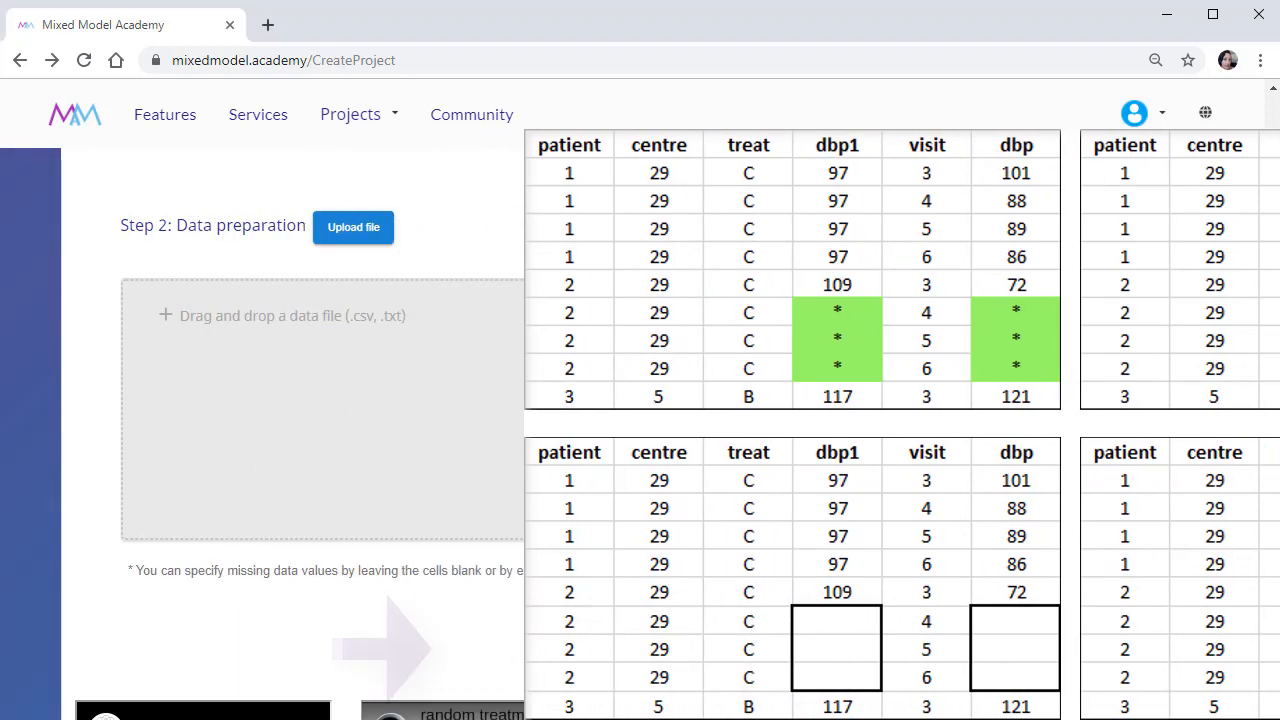
left_click_drag(1171, 694, 443, 428)
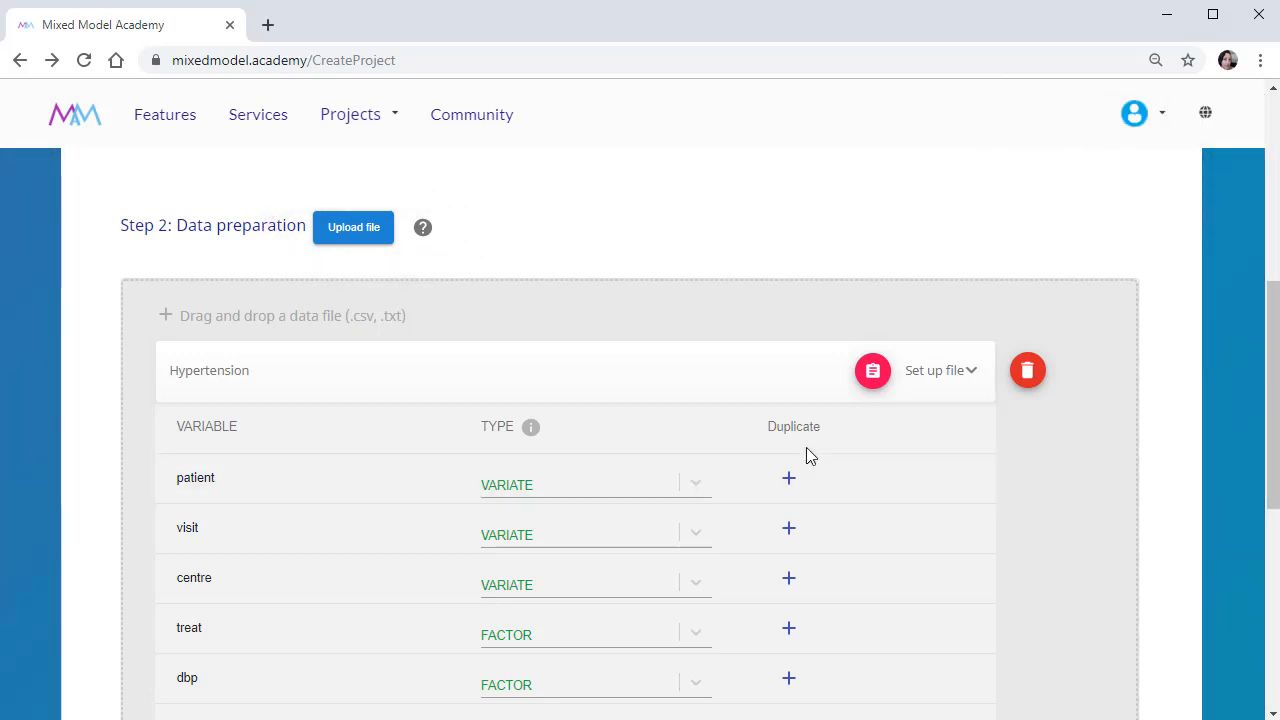
left_click(875, 376)
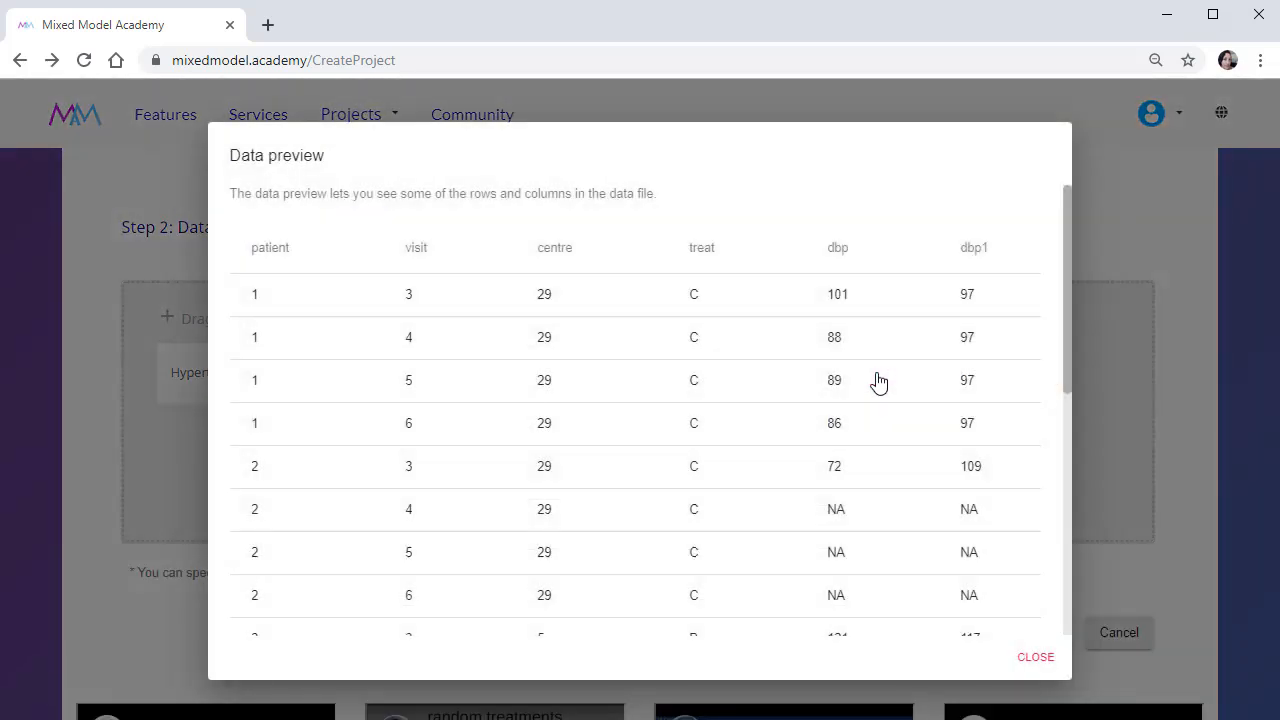
left_click(1035, 655)
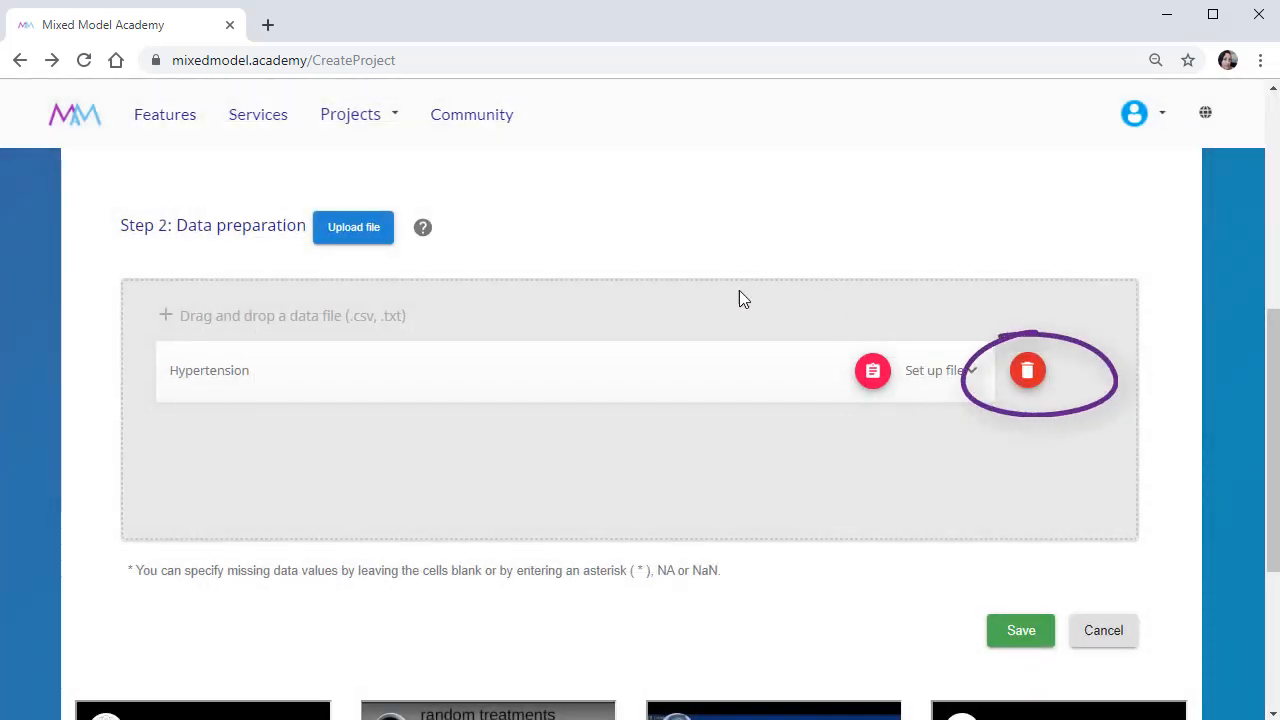
In the Hypertension file setup, set the variable type of patient, visit and centre to FACTOR.
left_click(632, 369)
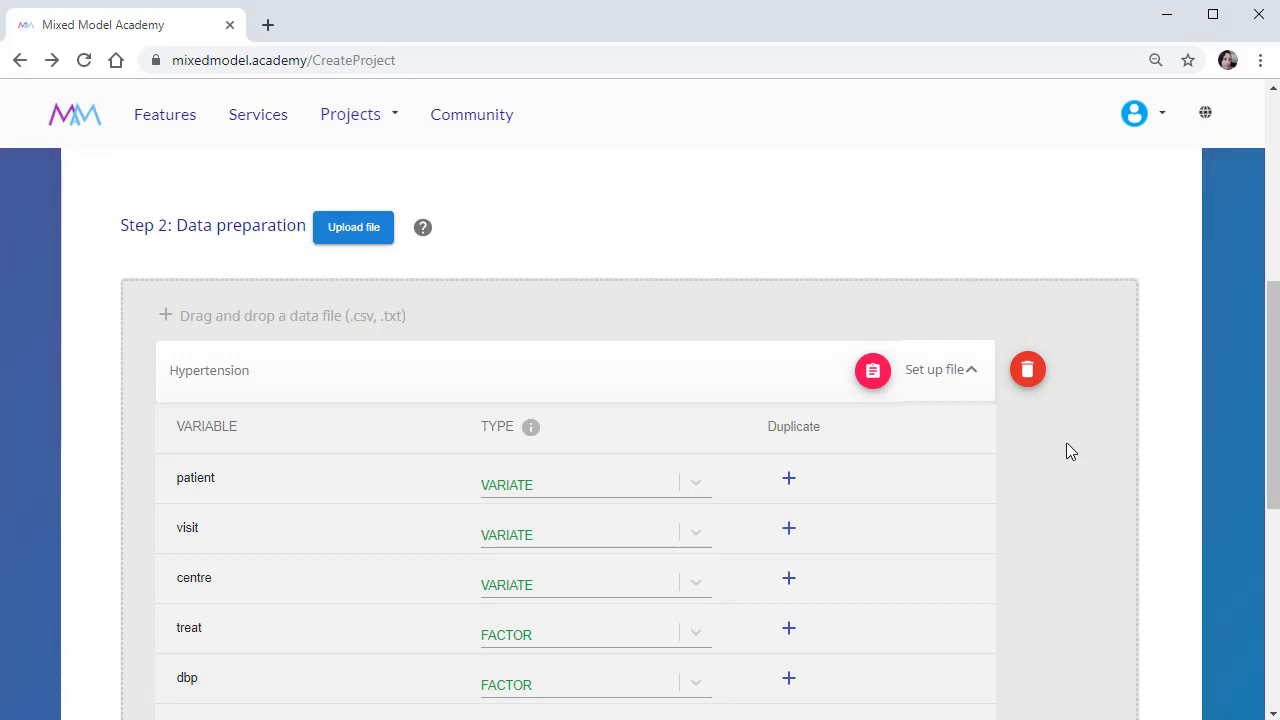
mouse_move(533, 430)
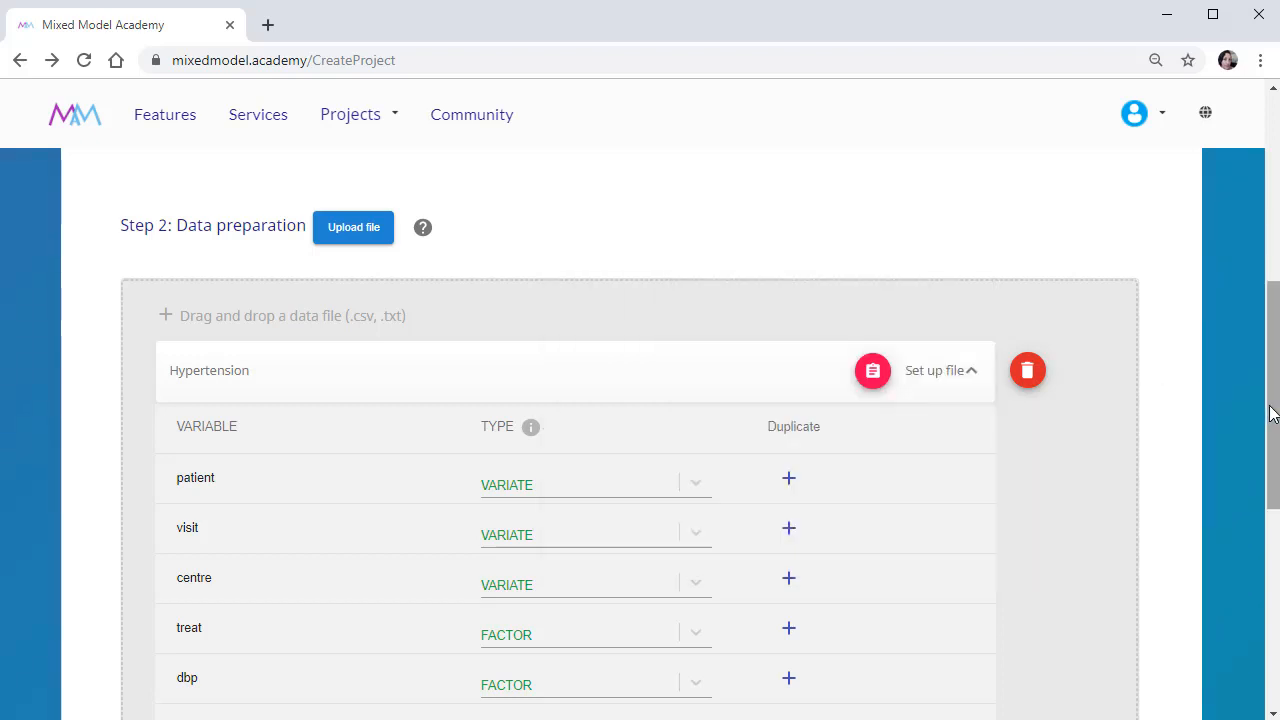
left_click_drag(1271, 420, 1276, 520)
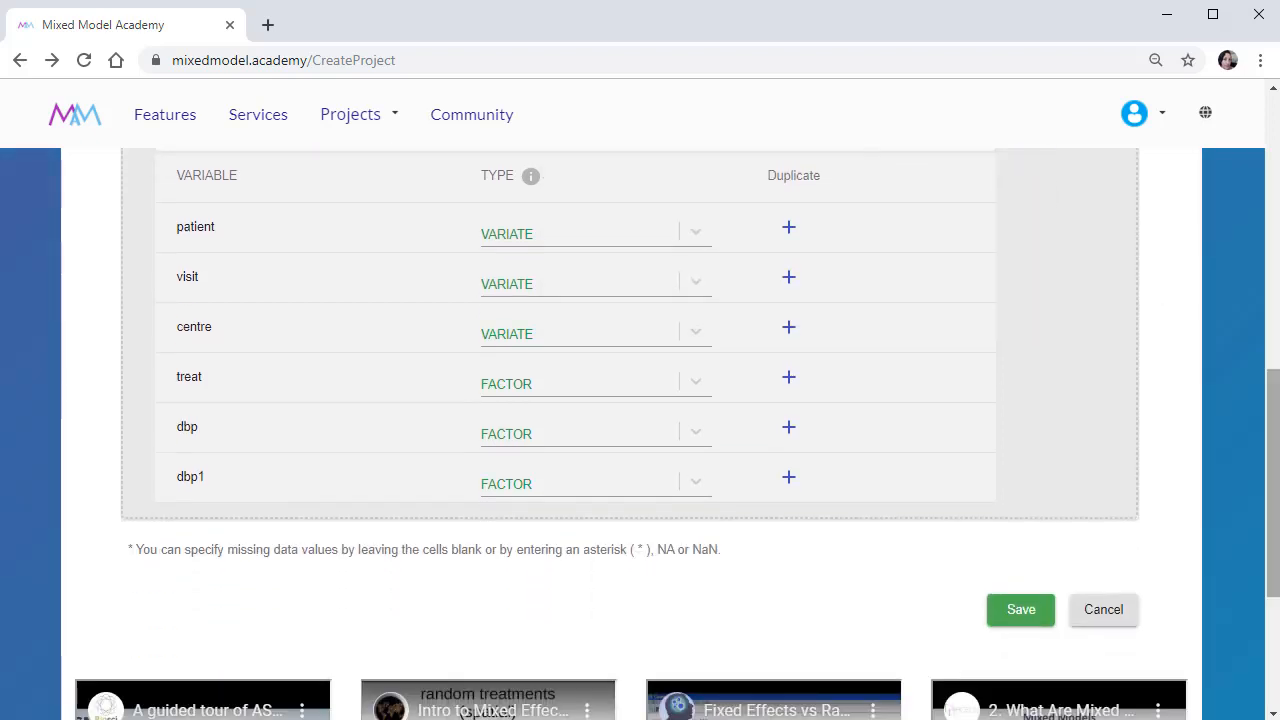
left_click(704, 237)
left_click(694, 331)
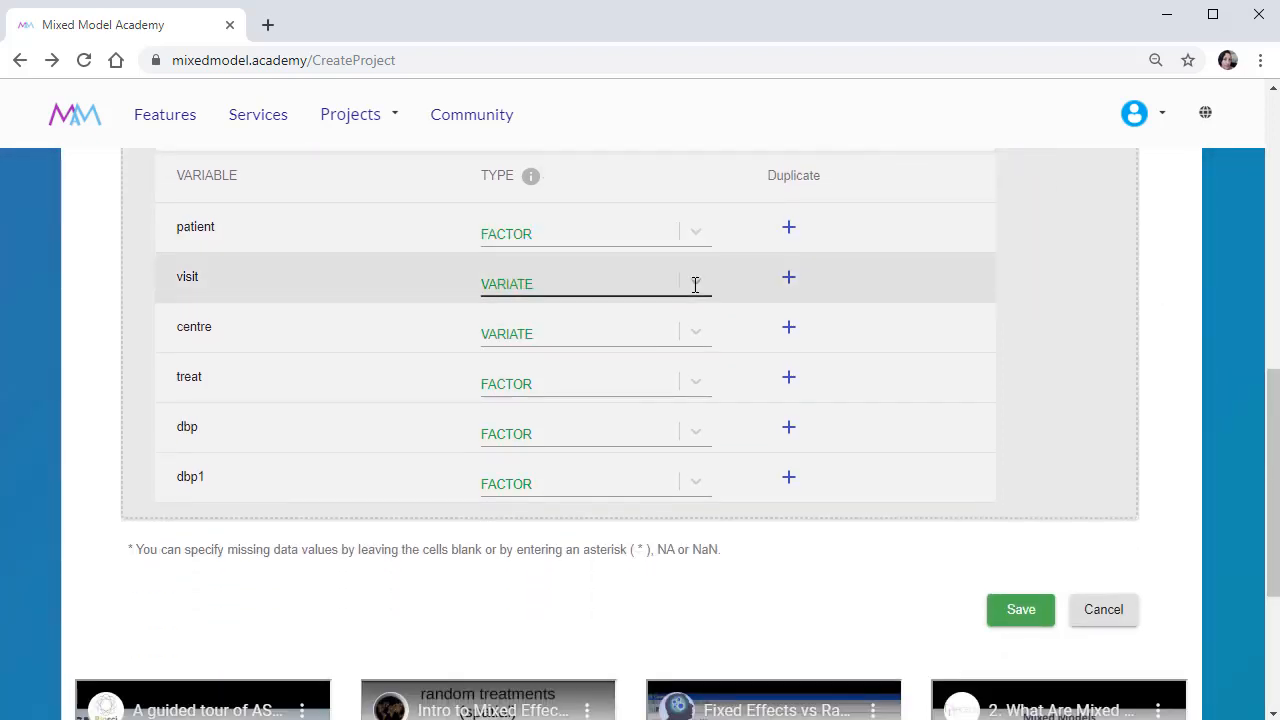
left_click(694, 285)
left_click(686, 382)
left_click(694, 329)
left_click(689, 431)
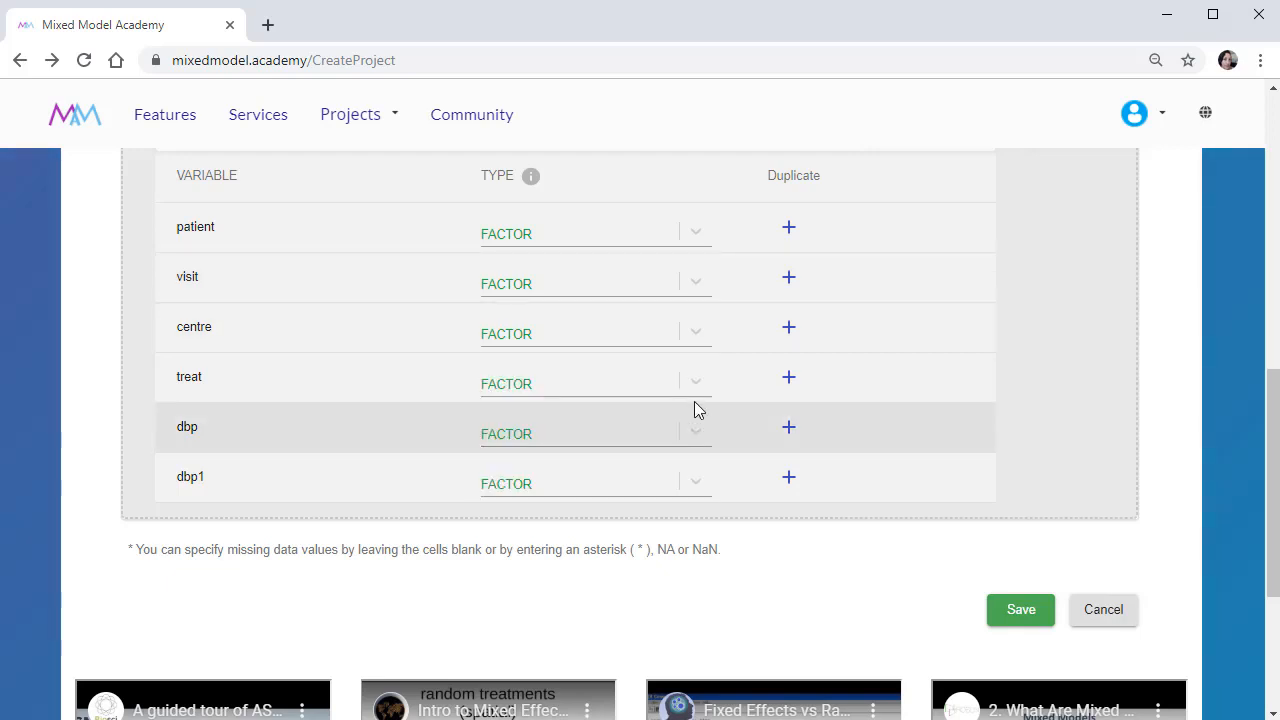
Set the variable type of dbp and dbp1 to VARIATE.
left_click(700, 428)
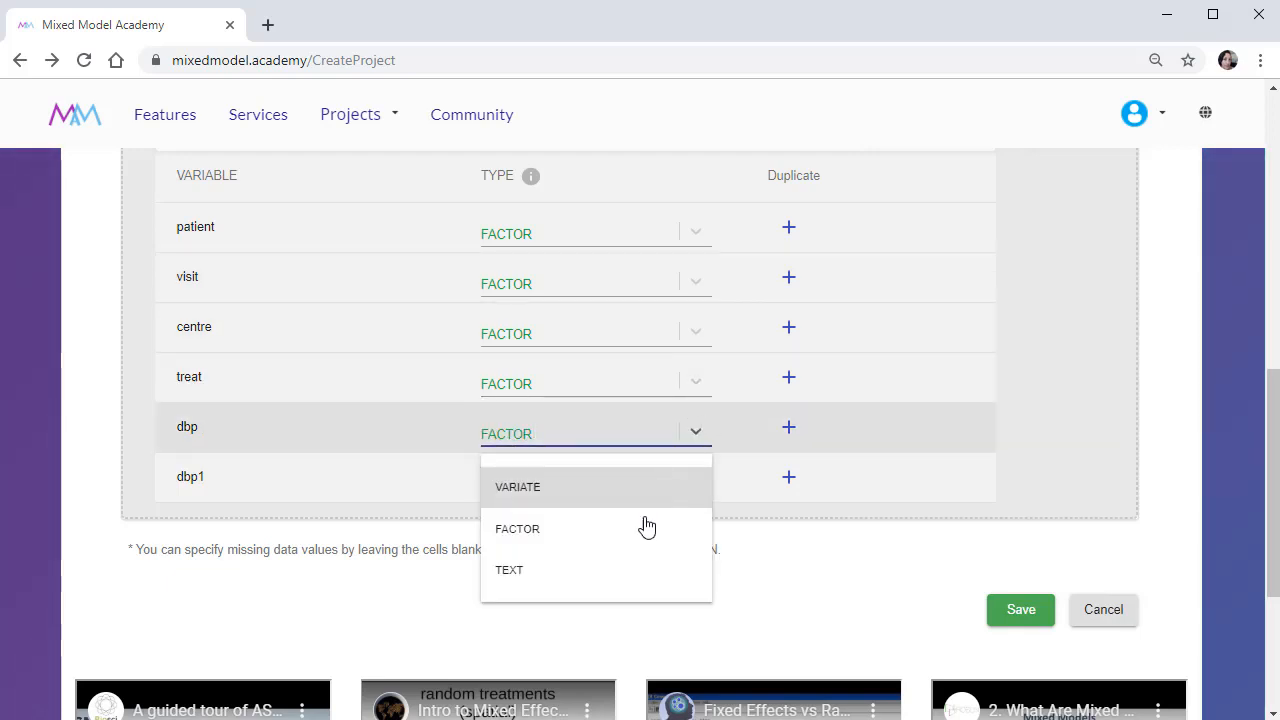
left_click(611, 488)
left_click(695, 482)
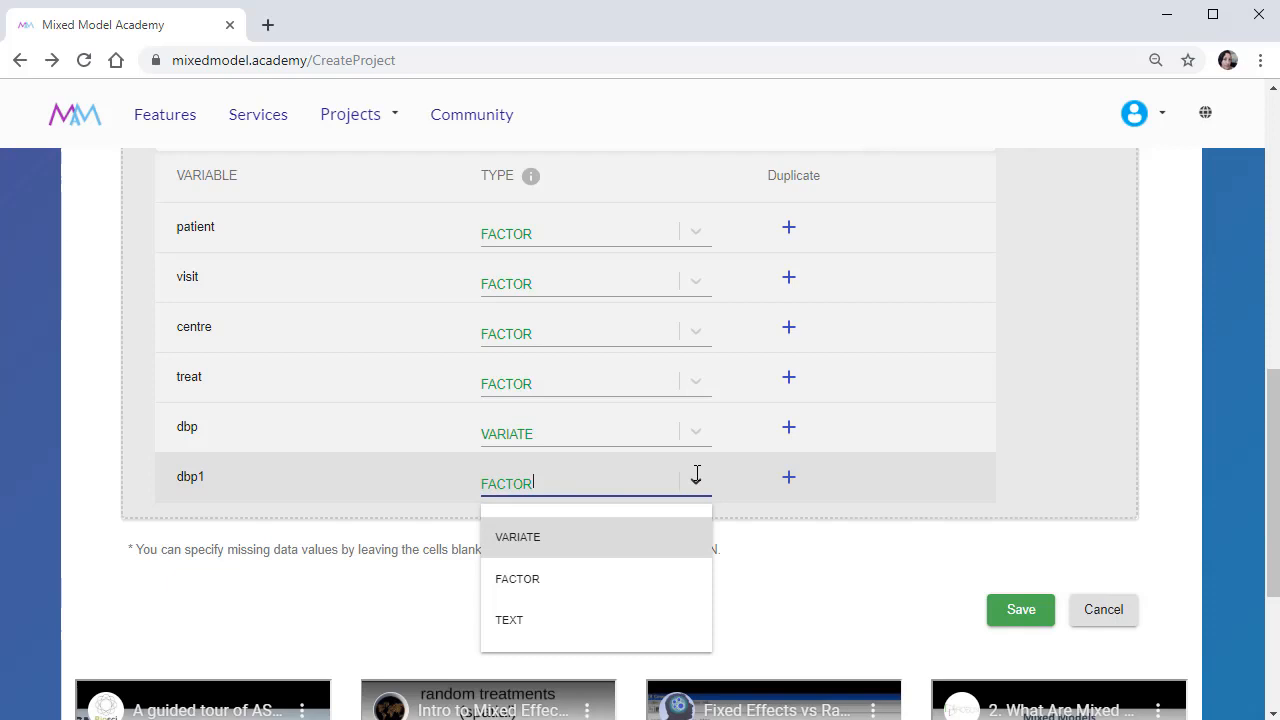
left_click(644, 544)
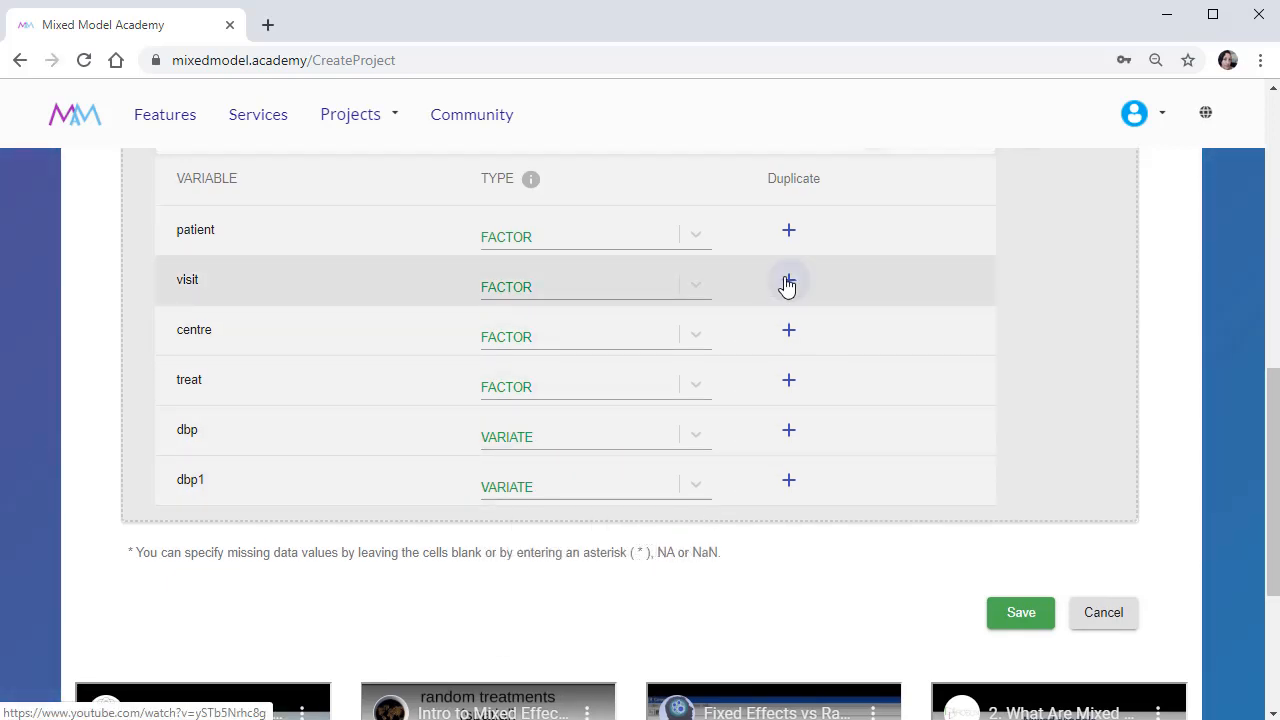
Duplicate the visit variable as %visit_variate and set the copy's variable type to VARIATE.
left_click(788, 283)
left_click(787, 276)
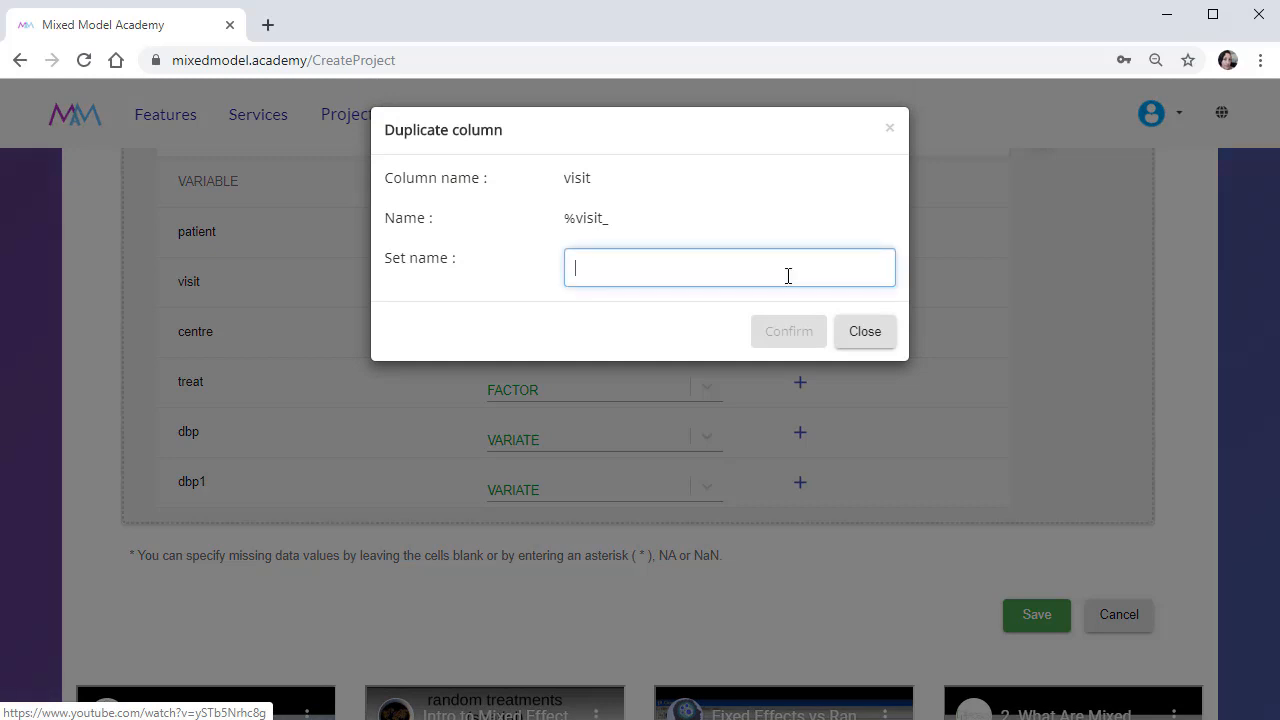
type("variate")
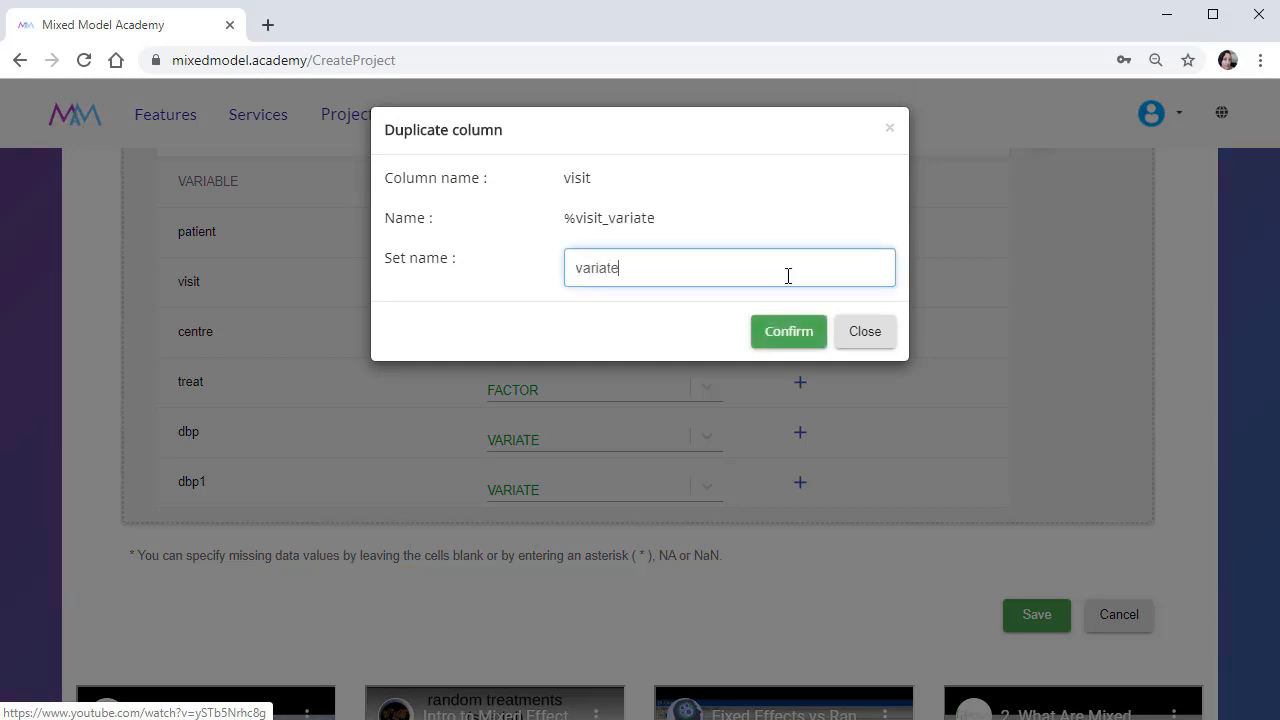
left_click(789, 331)
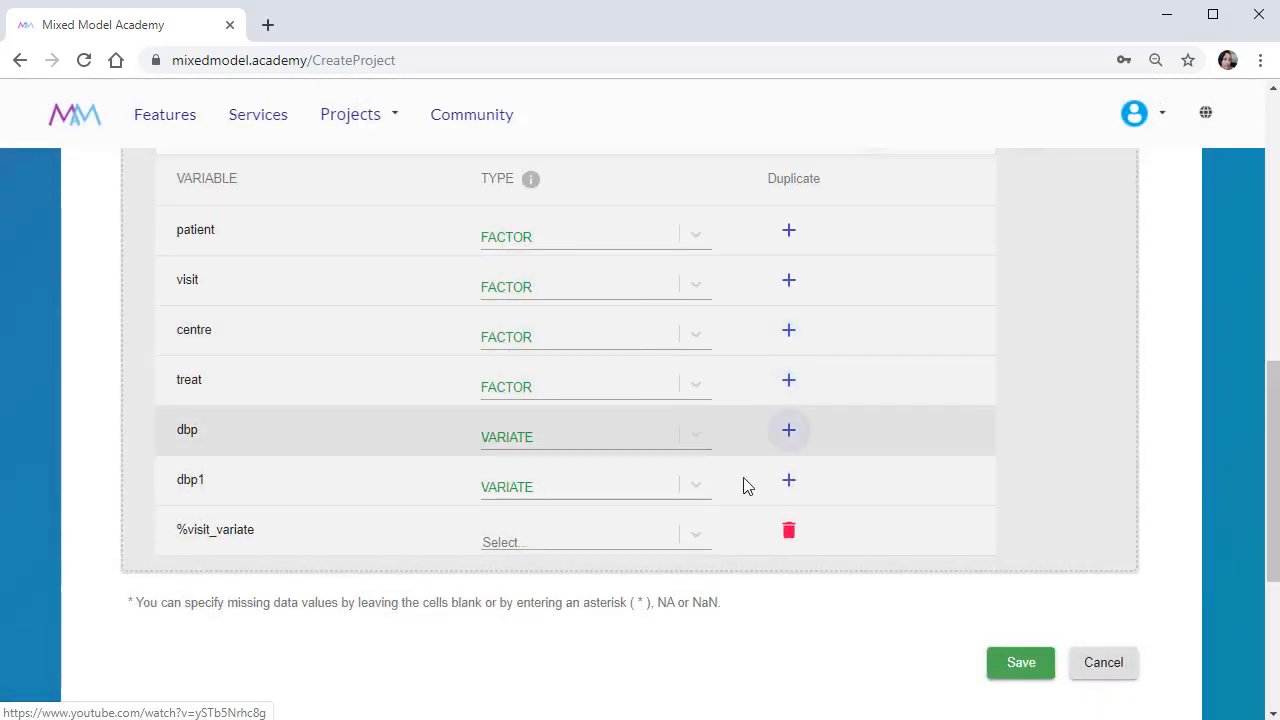
left_click(695, 538)
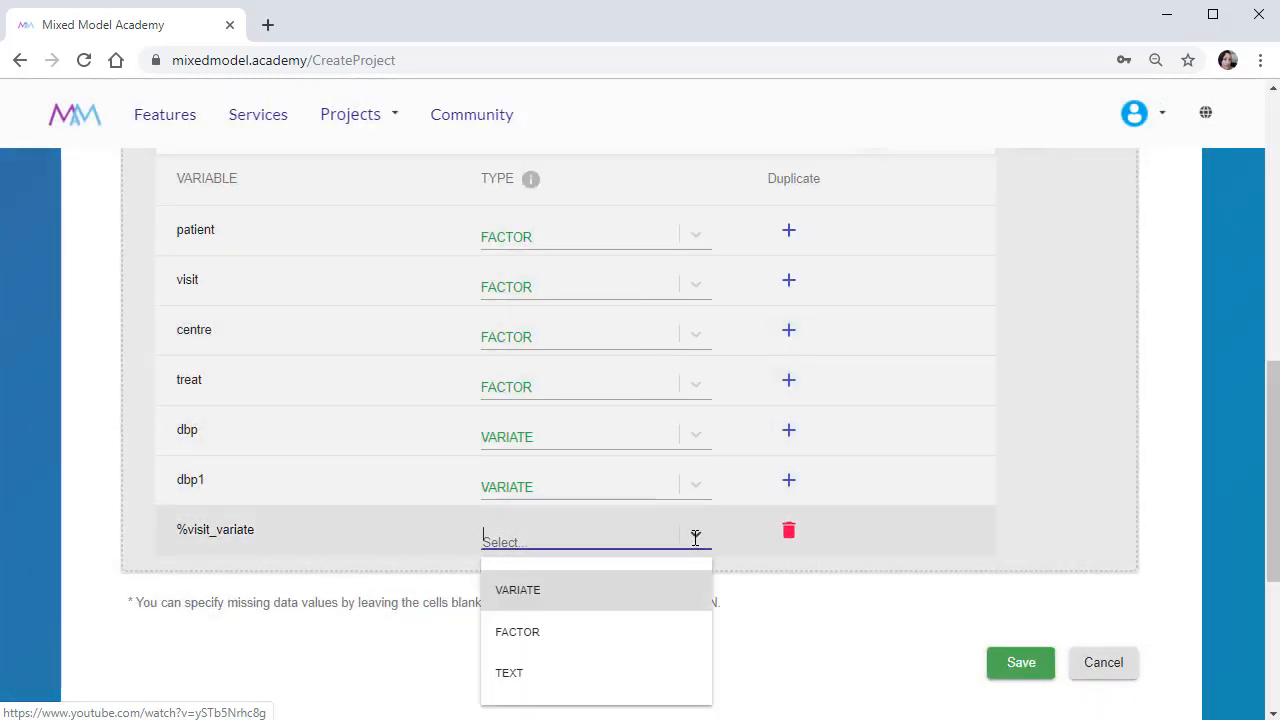
left_click(624, 591)
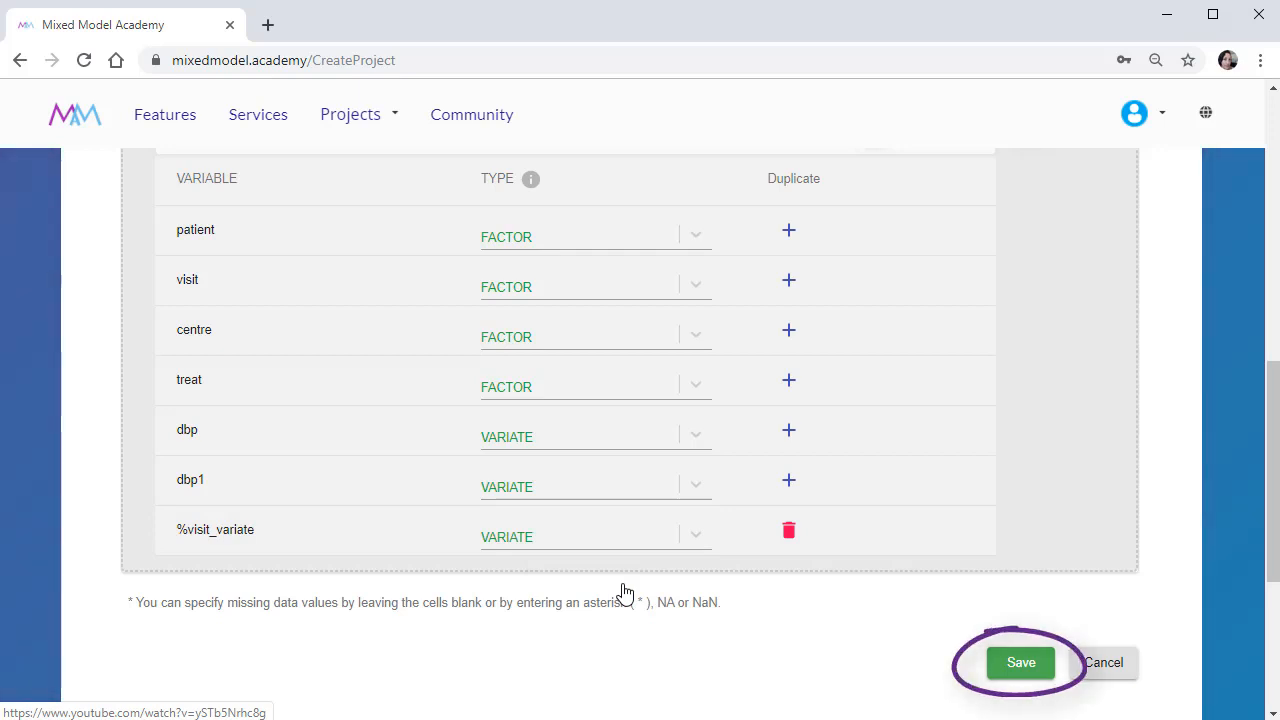
Save the project with its file setup and go to the list of own projects.
left_click(1007, 663)
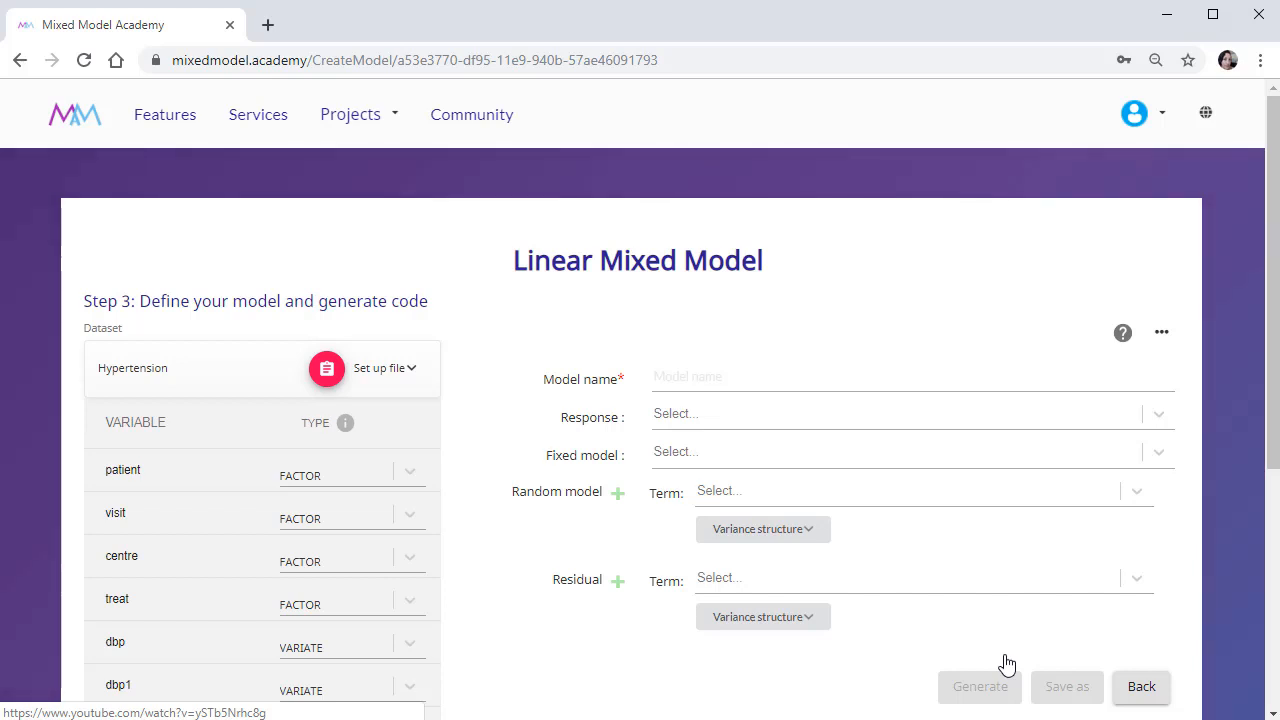
left_click(1006, 664)
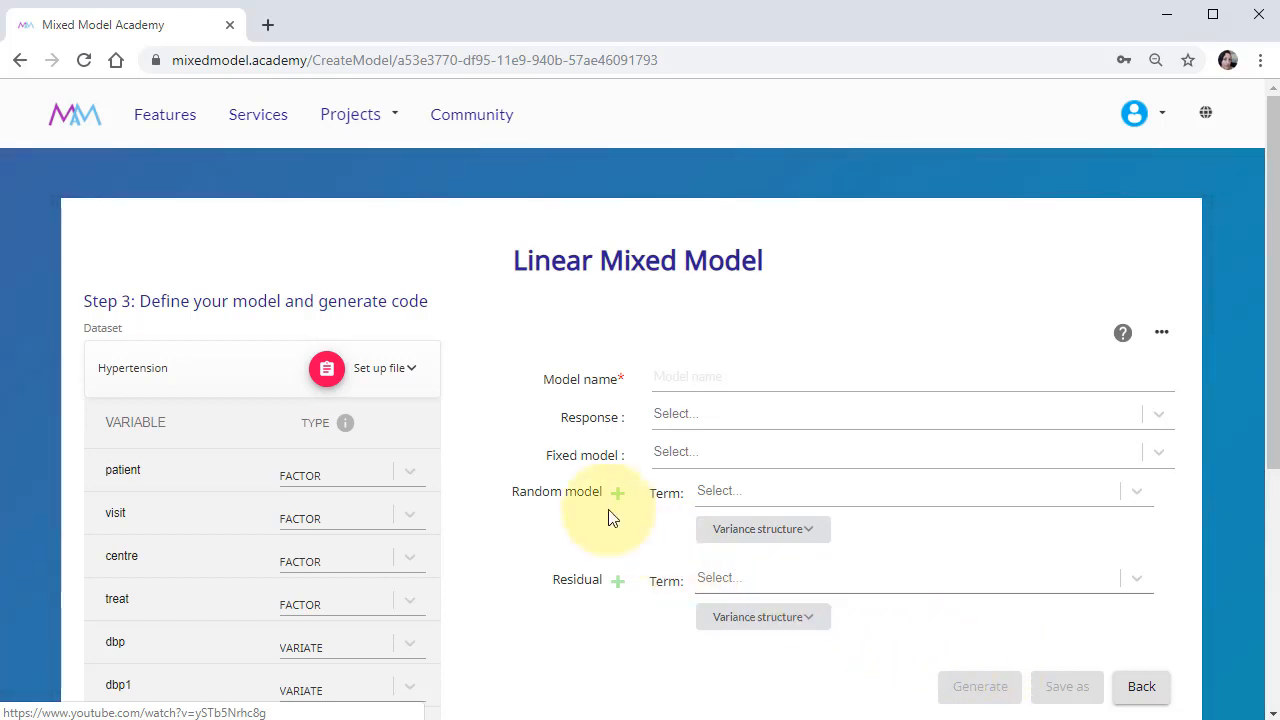
left_click(391, 117)
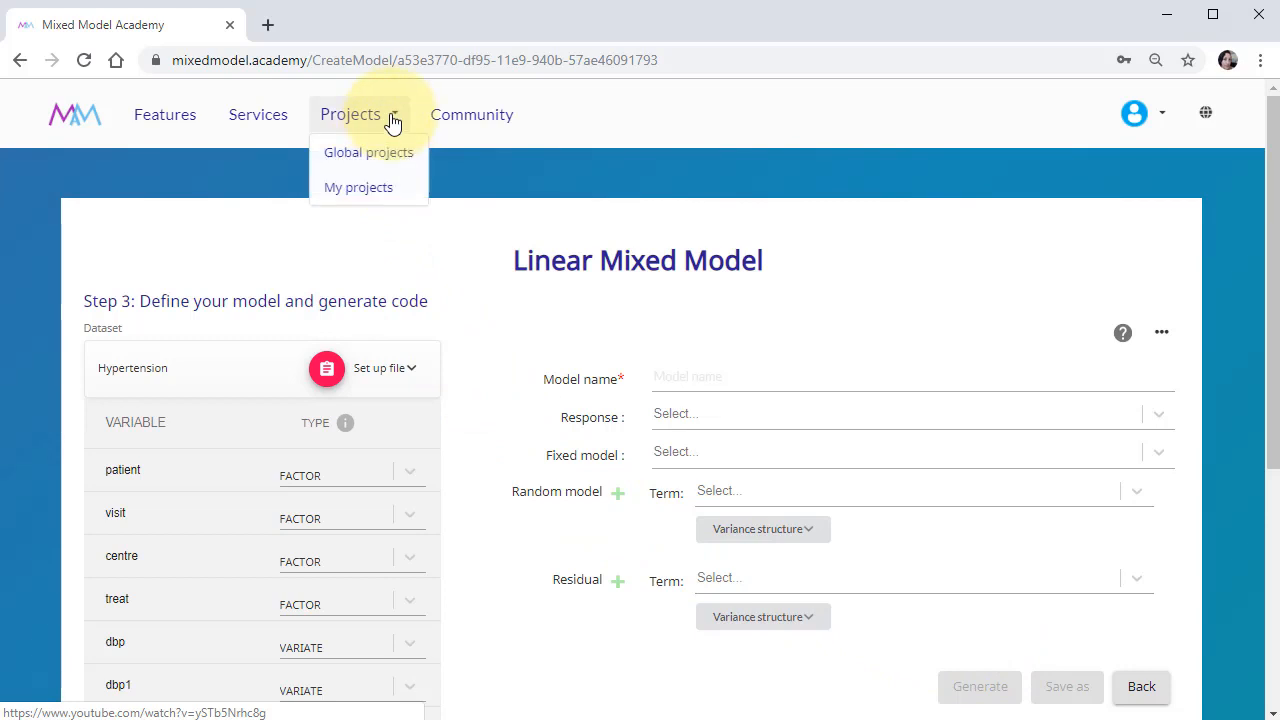
left_click(398, 188)
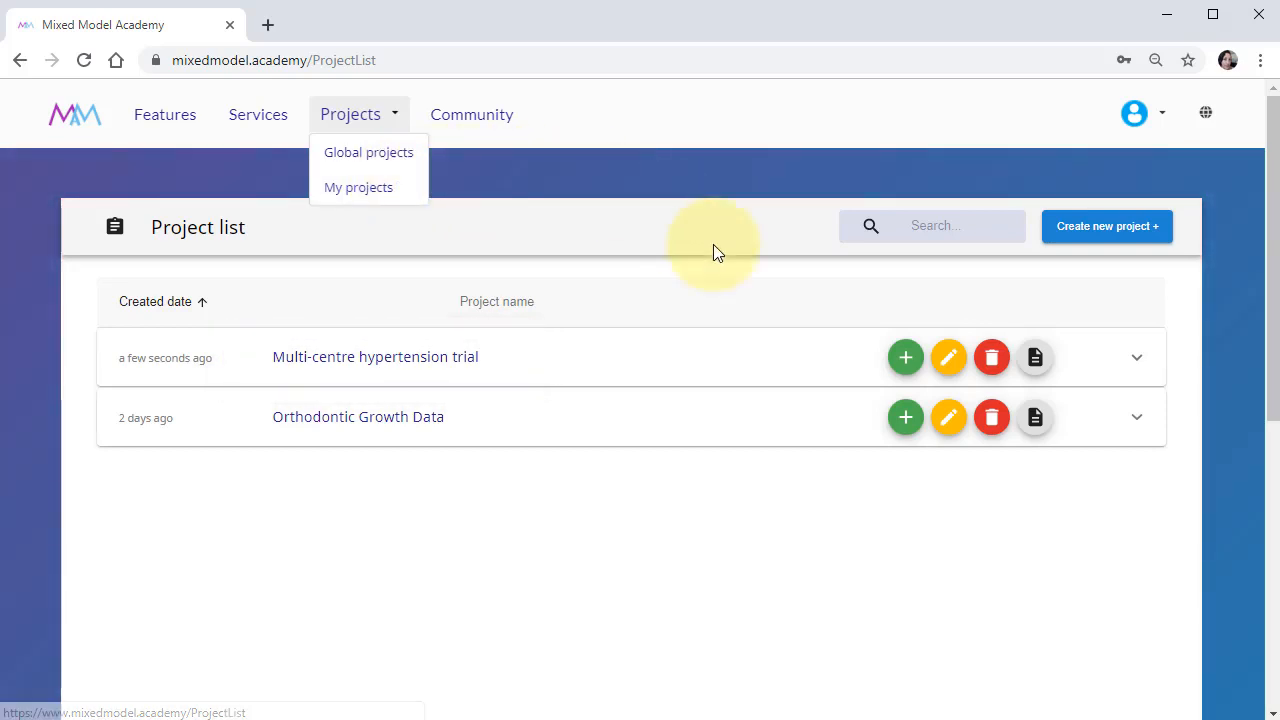
View the model creation form for the Multi-centre hypertension trial project and return to the project list.
left_click(908, 361)
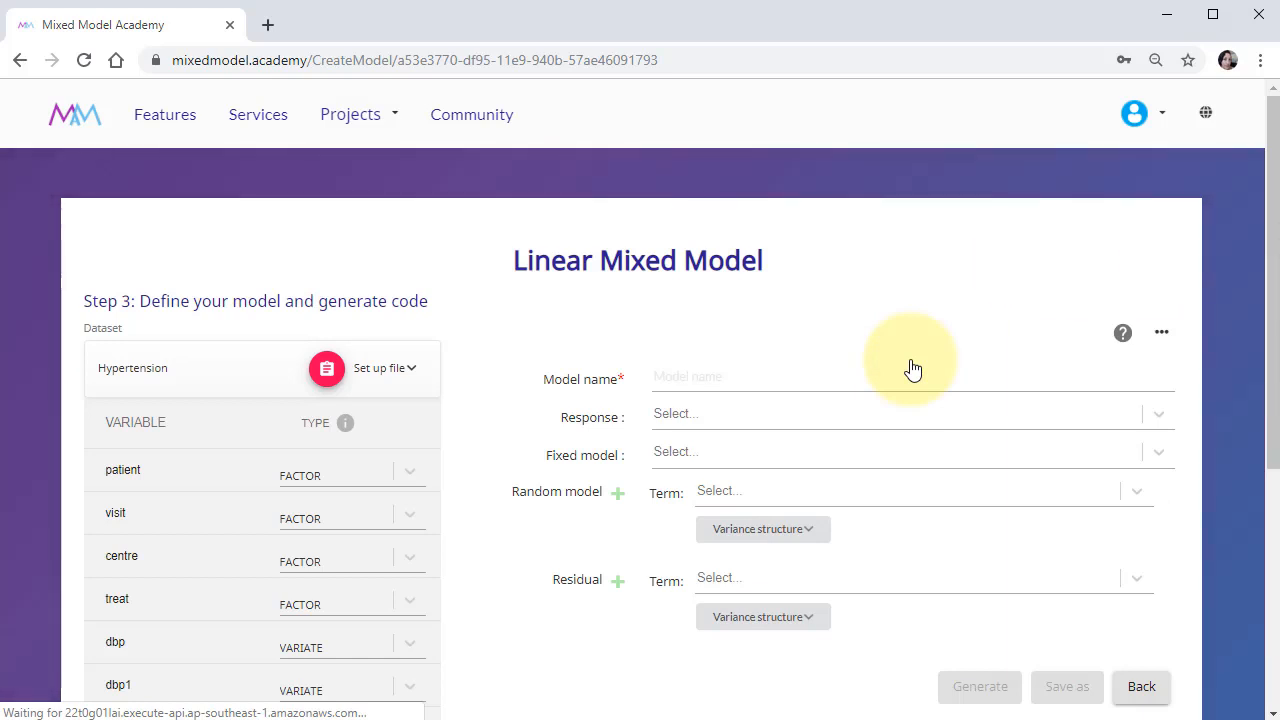
left_click(20, 60)
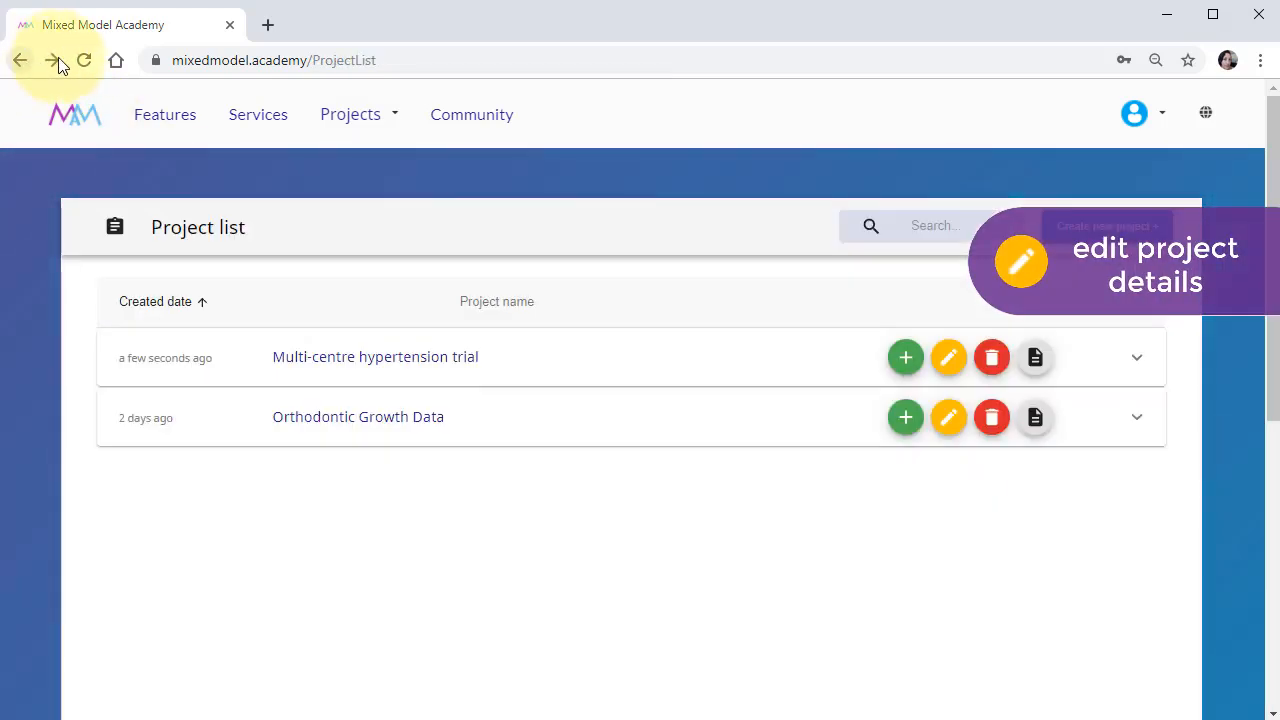
View the editable details of the Multi-centre hypertension trial, return to the project list, and open that project's overview.
left_click(941, 364)
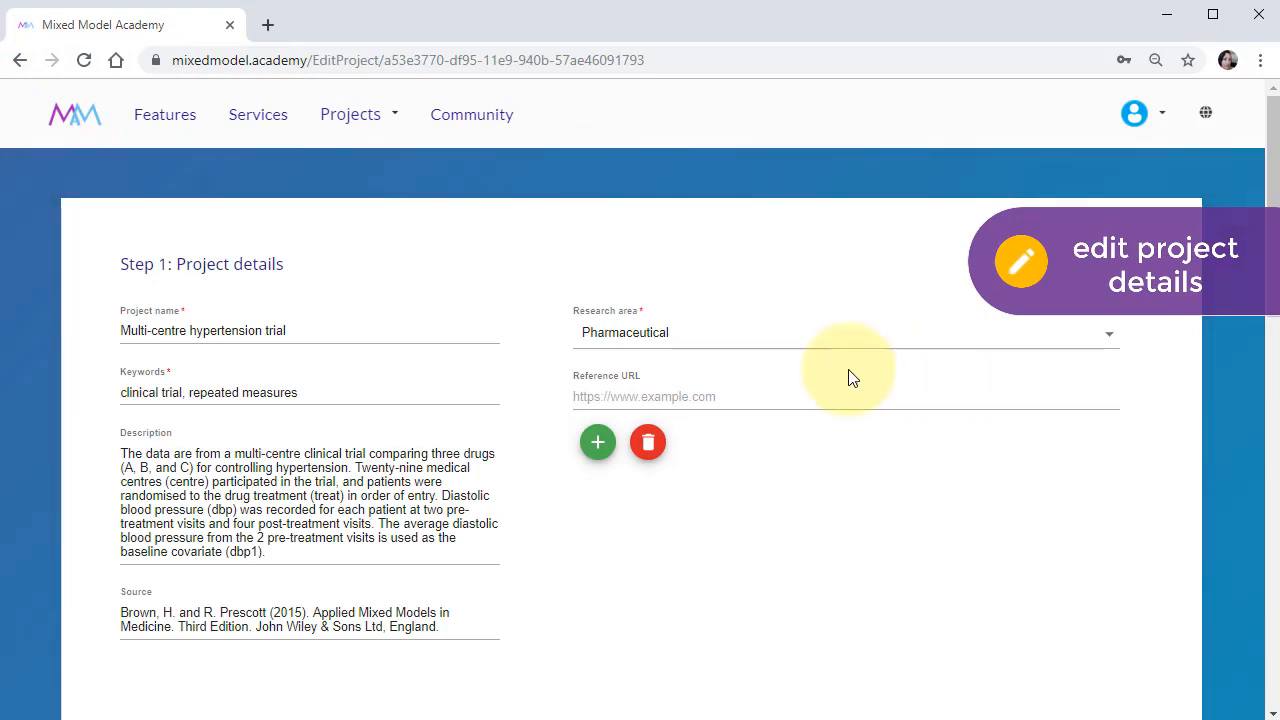
left_click(18, 62)
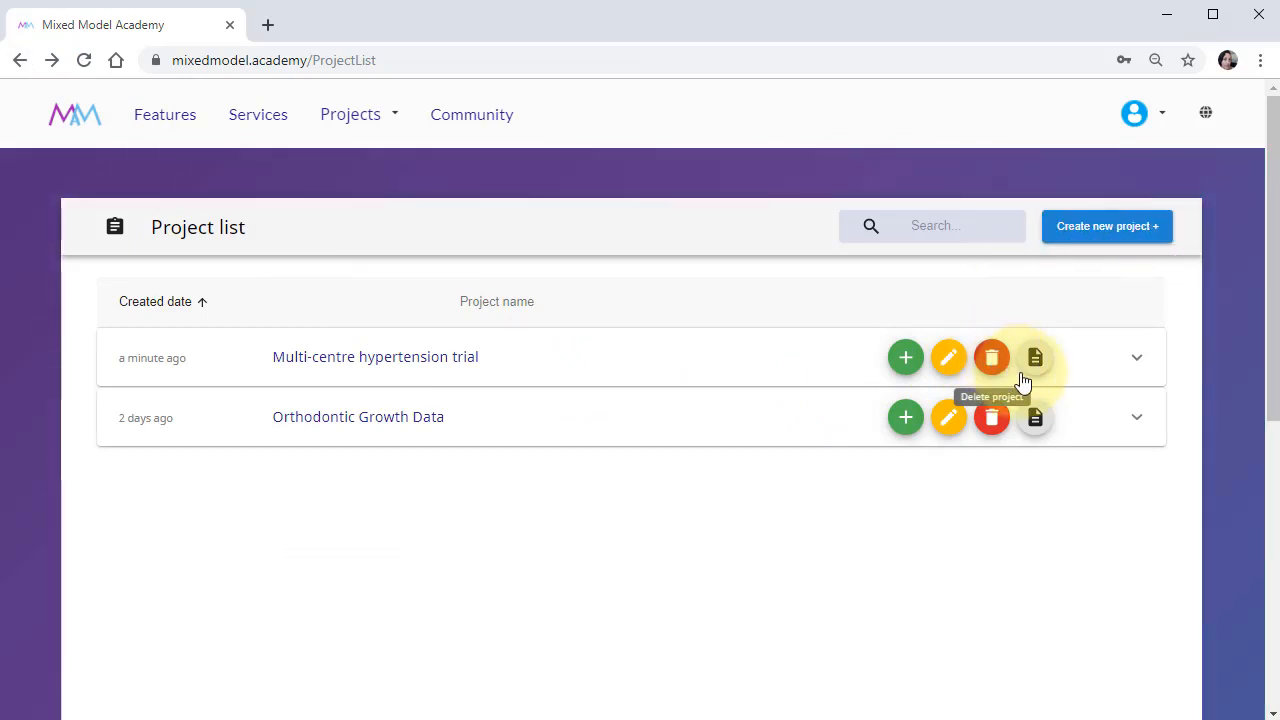
left_click(1037, 358)
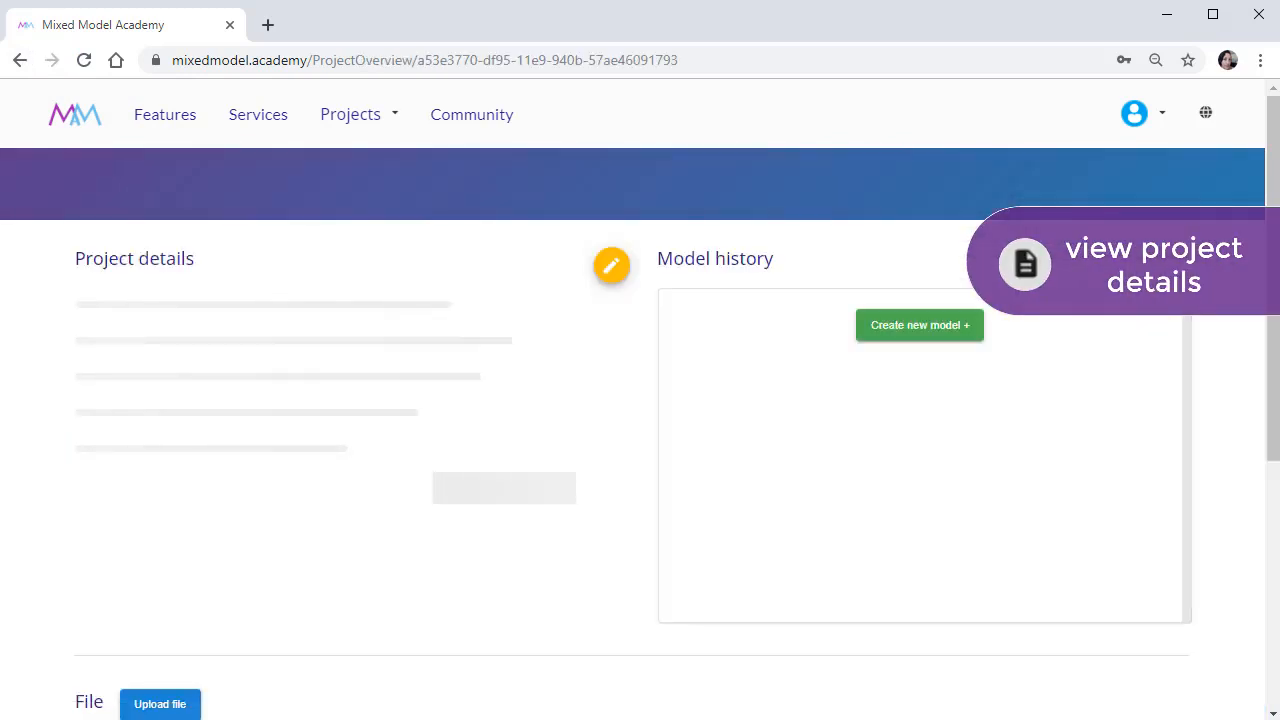